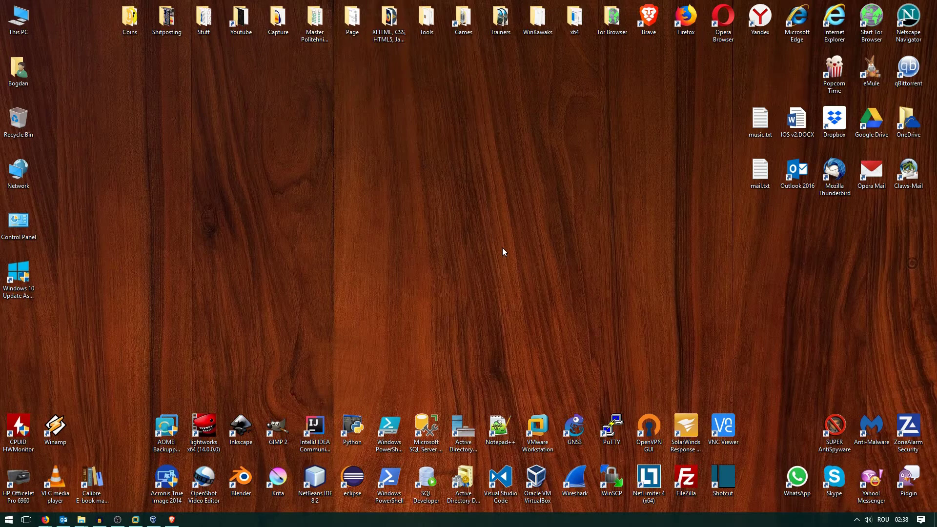
Switch to the Brave browser and review the VirtualBox and VMware Workstation Player download pages, then minimize the browser.
click(171, 519)
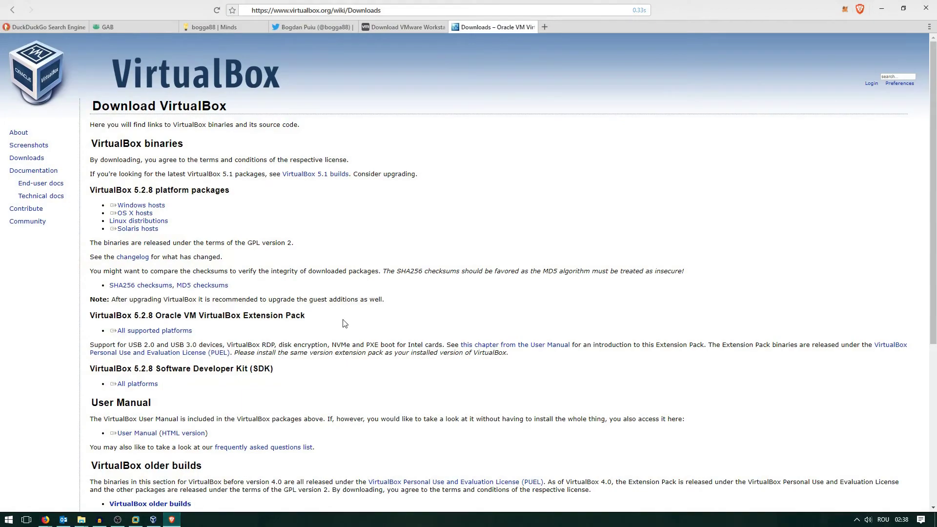
click(389, 23)
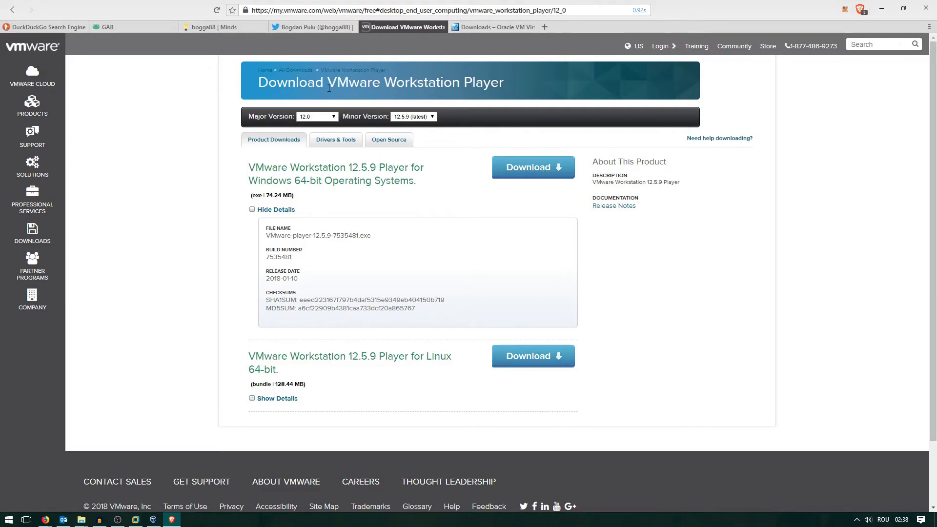
drag(329, 88, 499, 85)
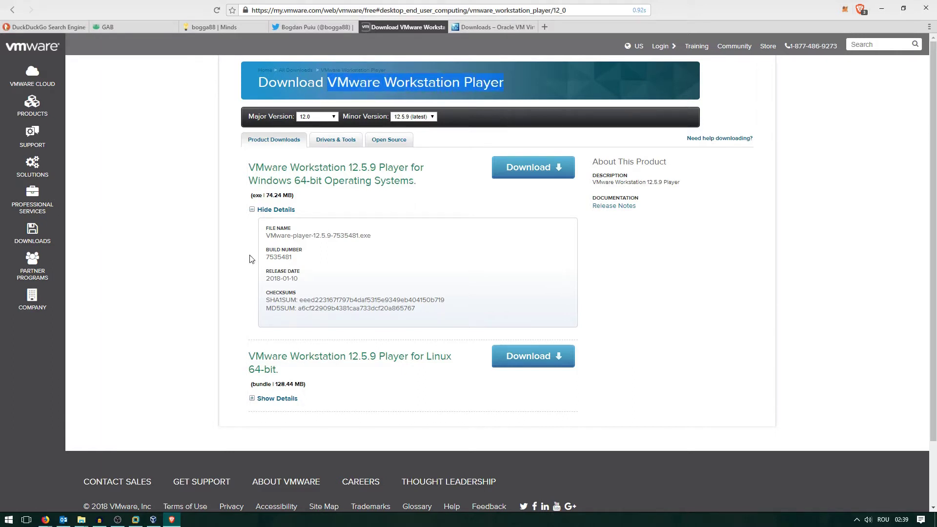
click(486, 28)
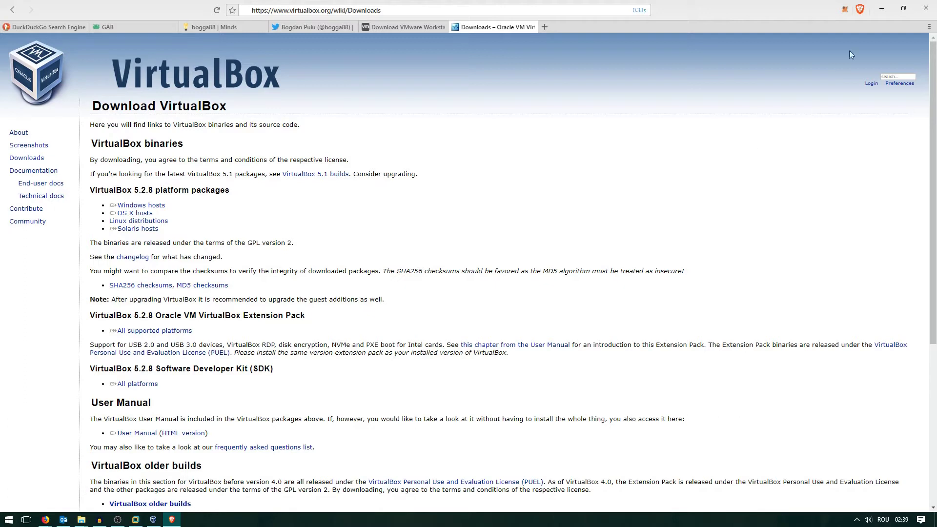
click(882, 13)
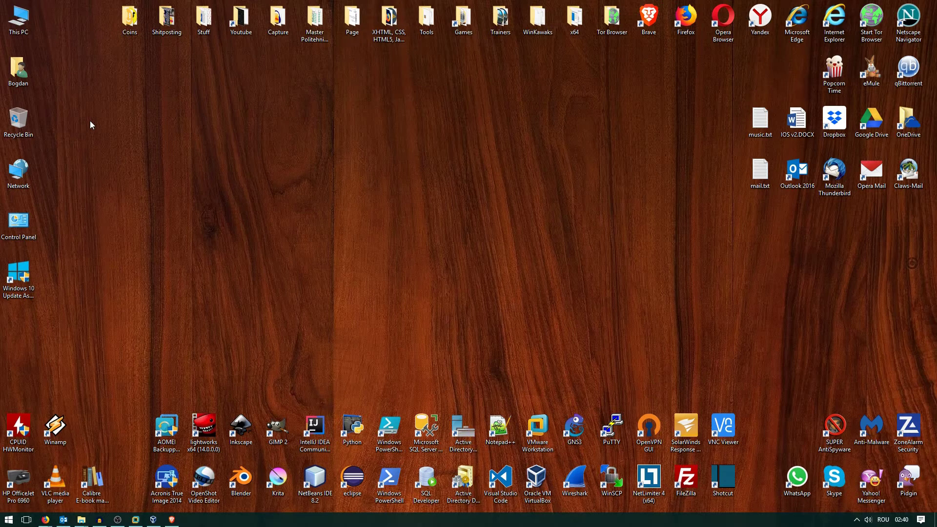
Check the computer's processor, installed memory and system type in the system properties, then minimize the window.
right_click(18, 19)
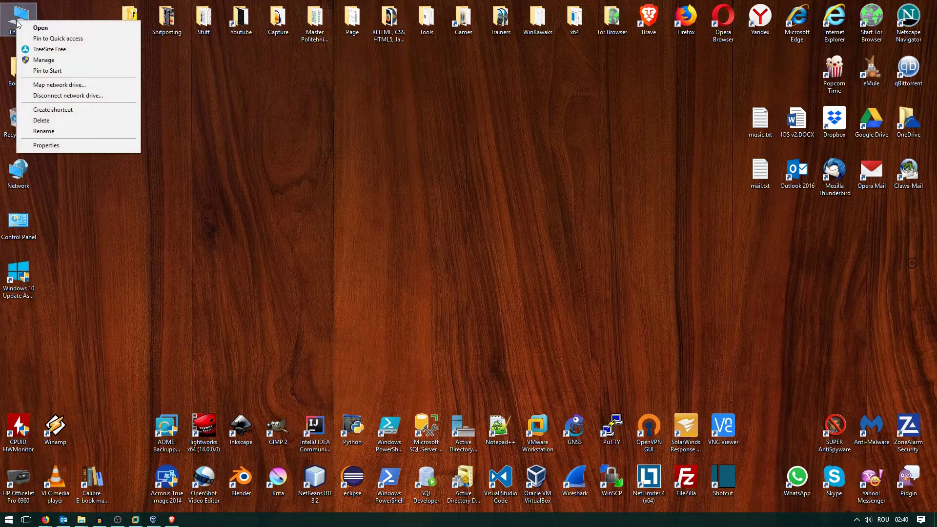
click(64, 146)
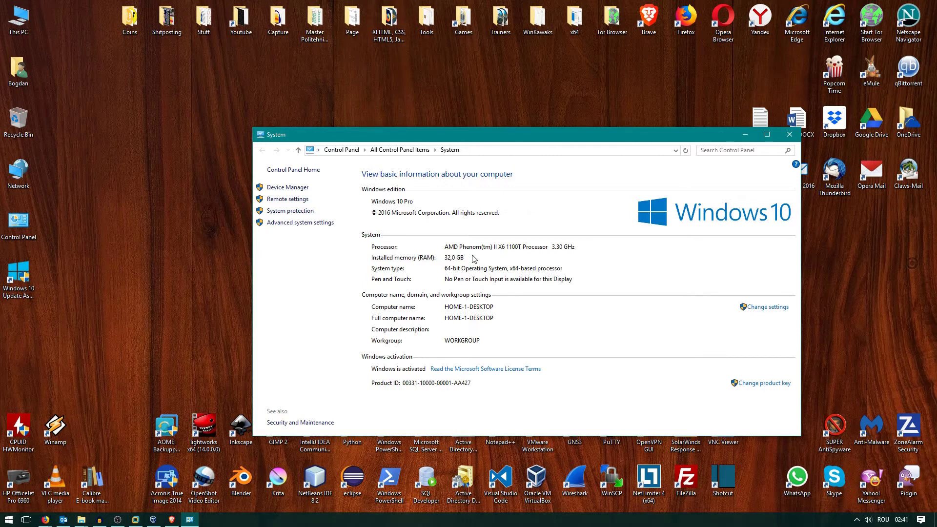
click(745, 134)
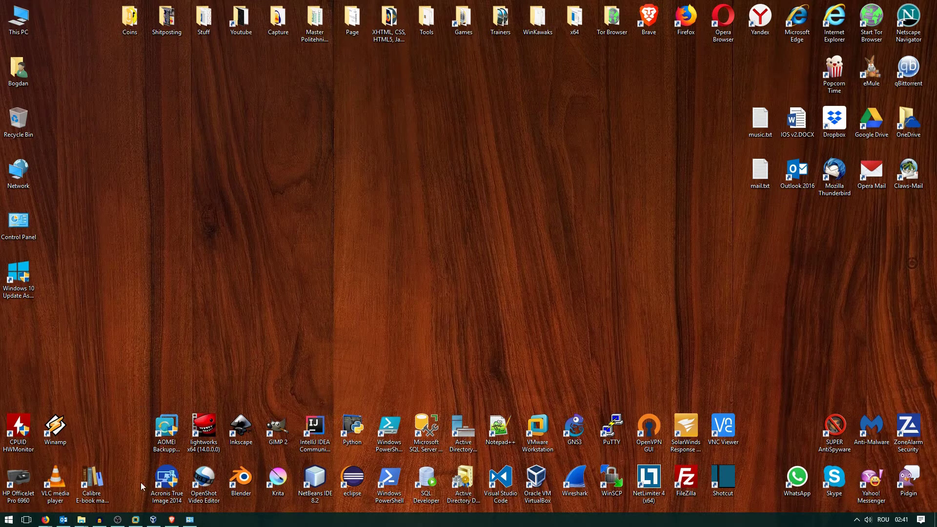
Switch to VirtualBox and start a new virtual machine named win 10 for Windows 10 (64-bit), adjusting its memory size.
click(153, 520)
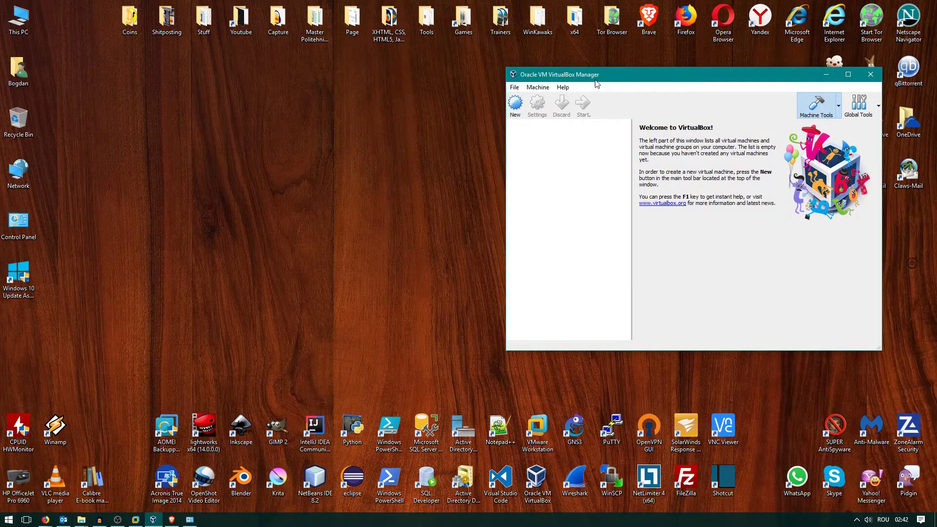
drag(601, 77, 463, 135)
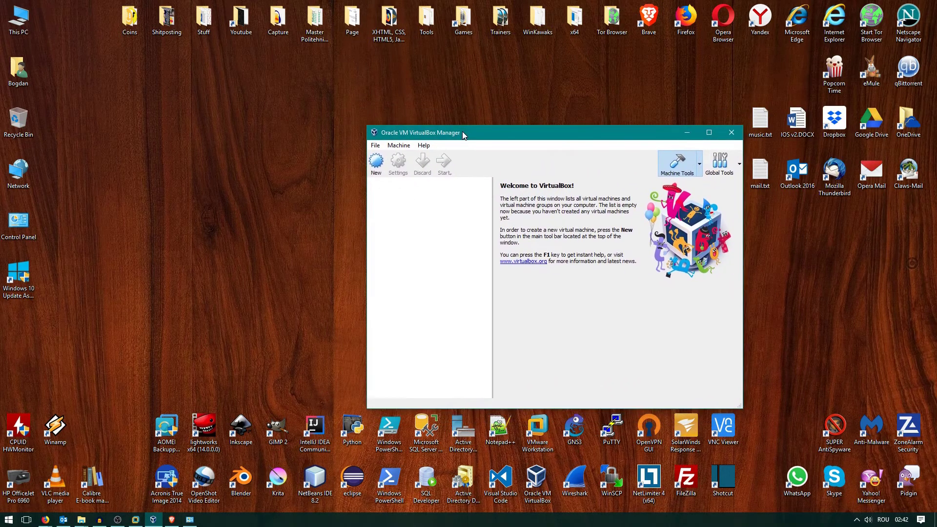
click(376, 163)
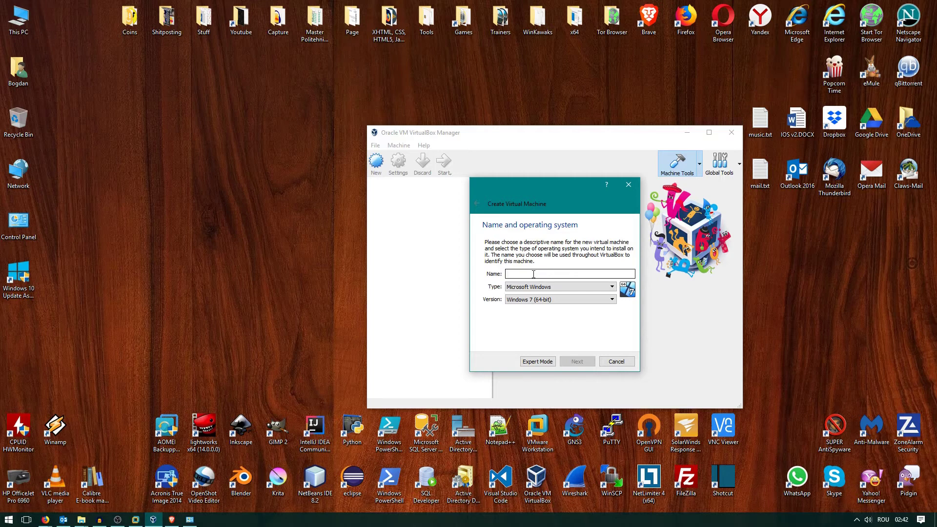
text(win 10)
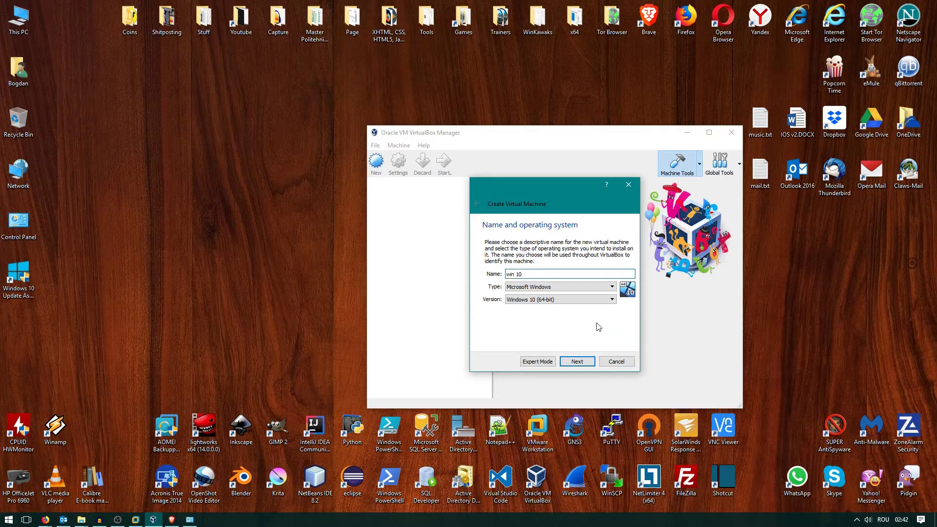
click(564, 362)
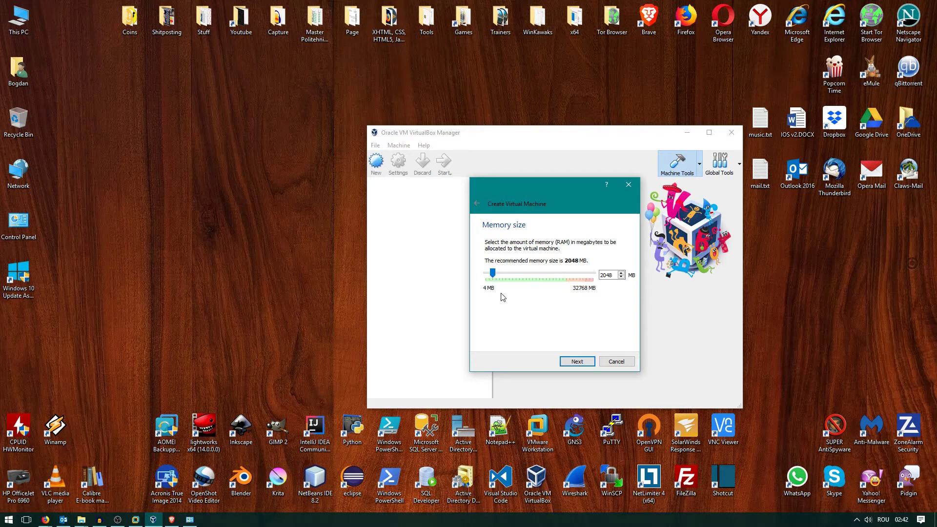
mouse_move(493, 274)
mouse_down()
mouse_move(594, 274)
mouse_move(496, 279)
mouse_up()
click(568, 360)
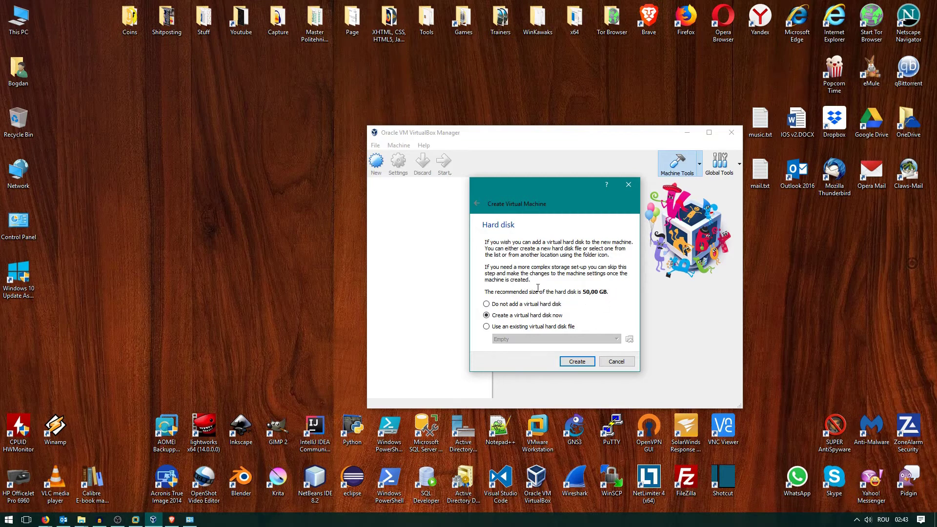
Choose to create a new virtual hard disk in VHD format with dynamically allocated storage.
click(571, 362)
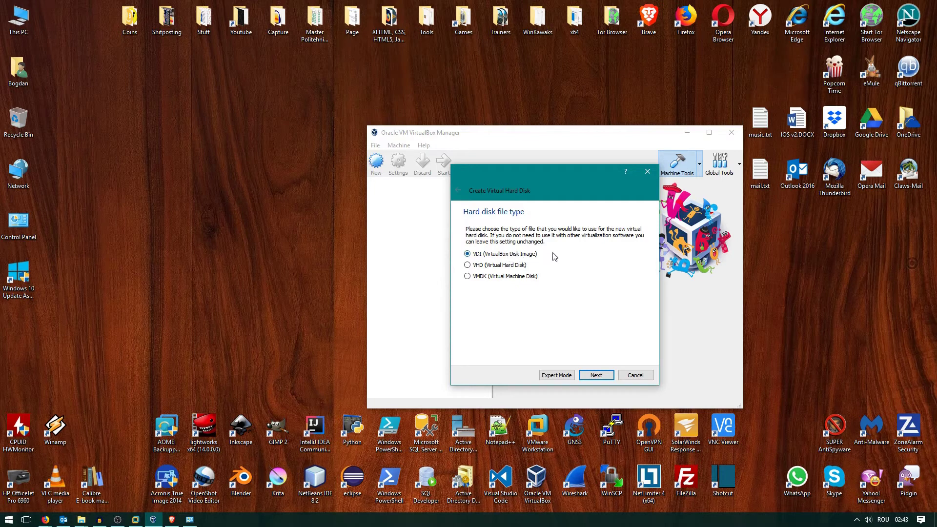
click(470, 265)
click(589, 378)
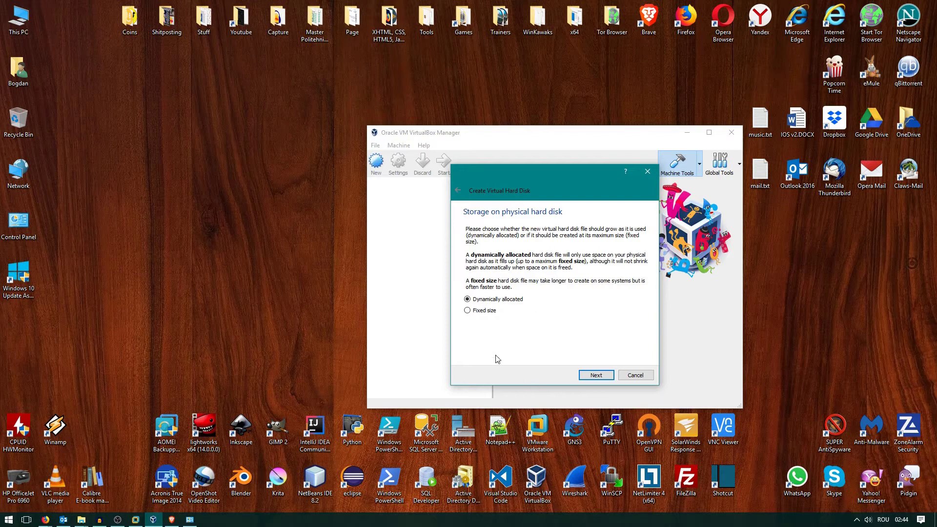
click(479, 313)
click(467, 300)
click(596, 376)
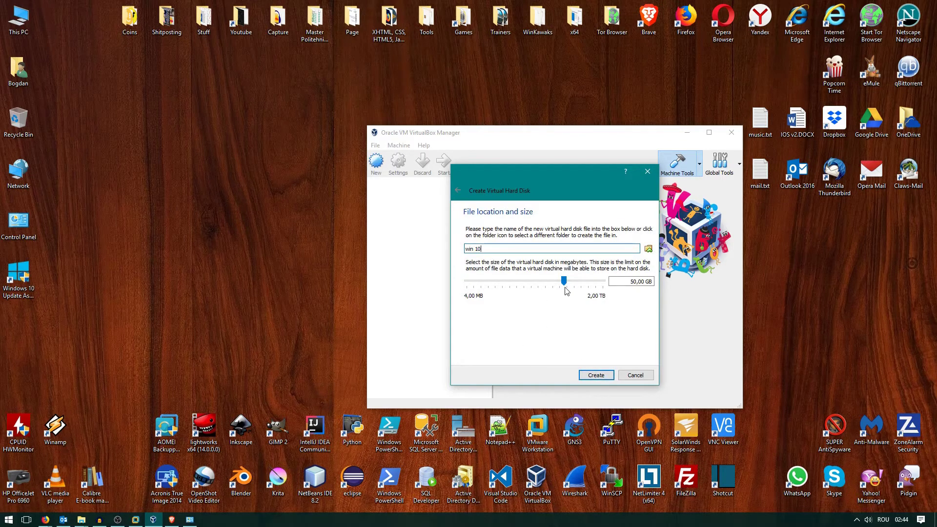
Set the size of the win 10 virtual disk close to the recommended size and create the disk.
click(614, 283)
click(564, 282)
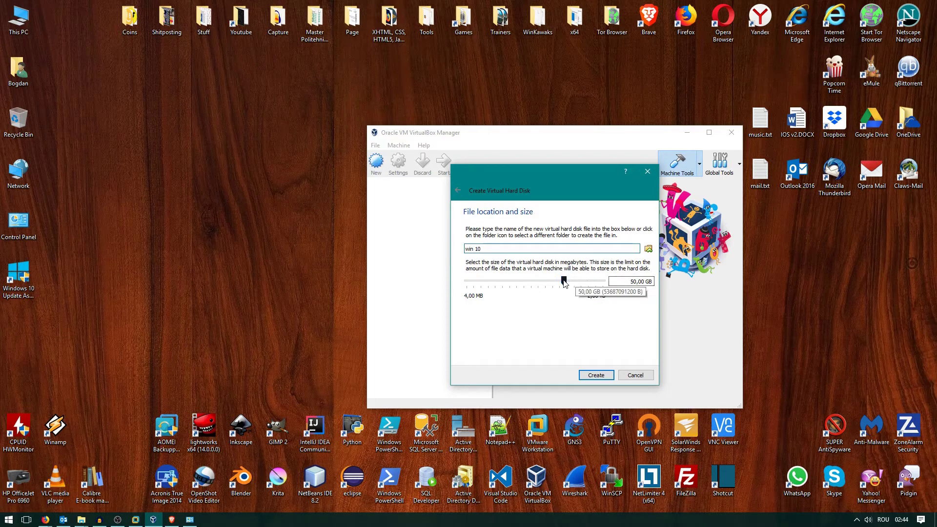
drag(564, 283, 488, 296)
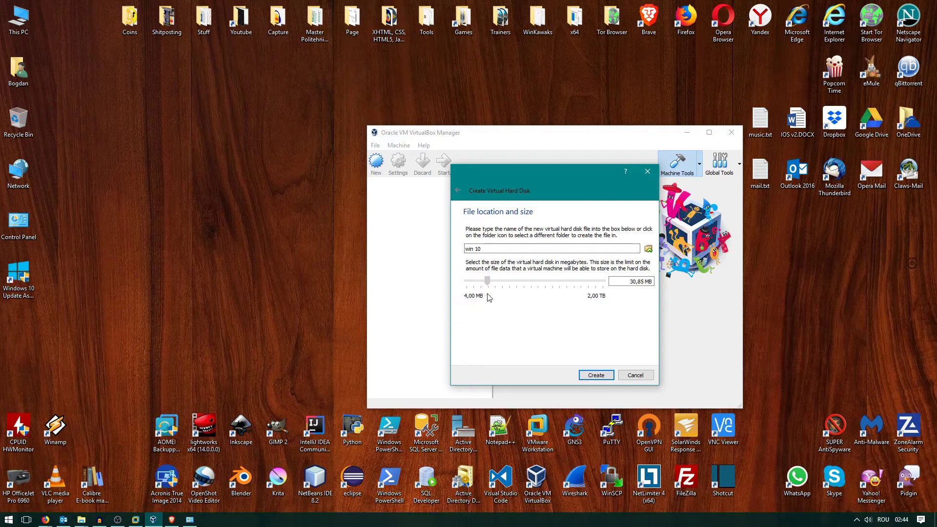
drag(489, 297, 562, 305)
click(595, 375)
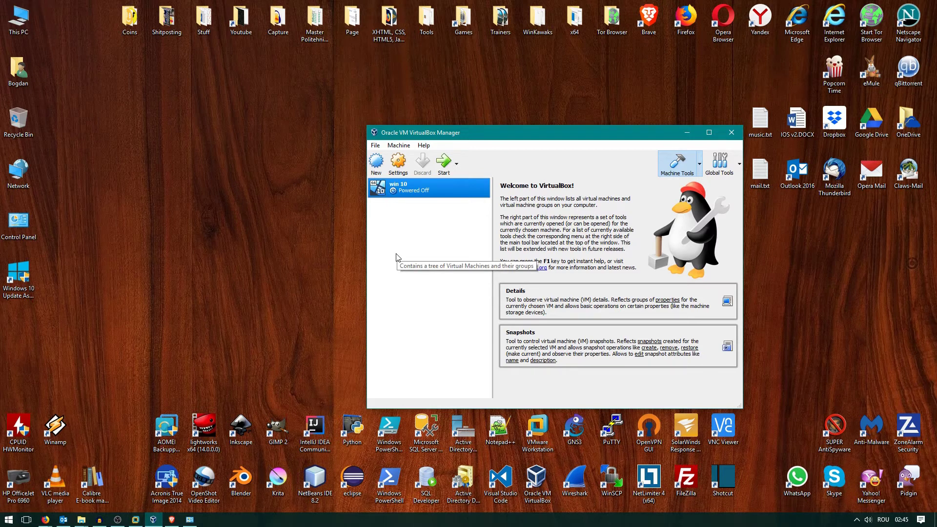
Load Windows.iso from the OS Images folder into the win 10 machine's empty optical drive and save the settings.
right_click(402, 192)
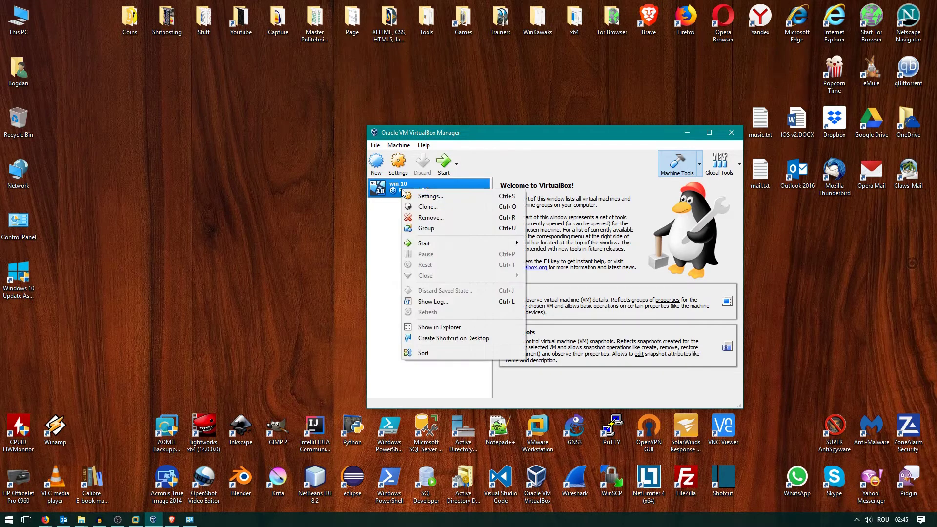
click(430, 197)
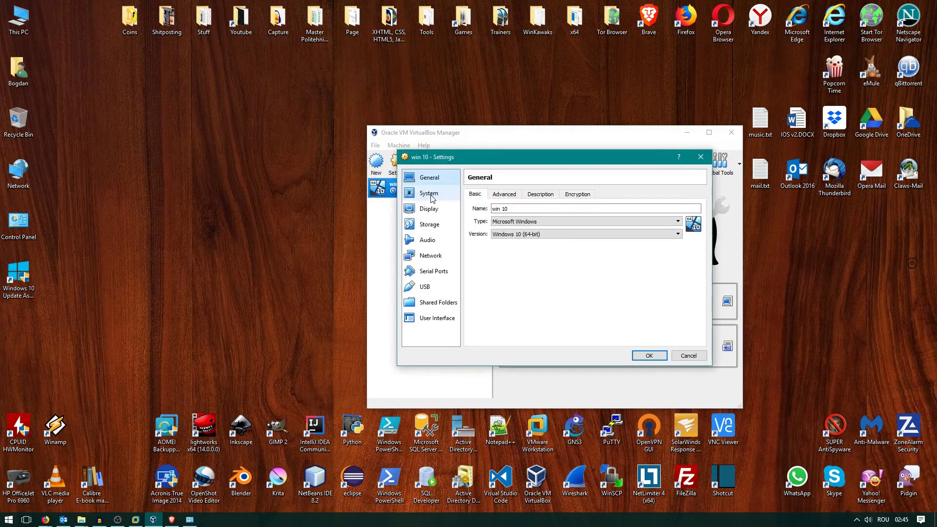
click(430, 225)
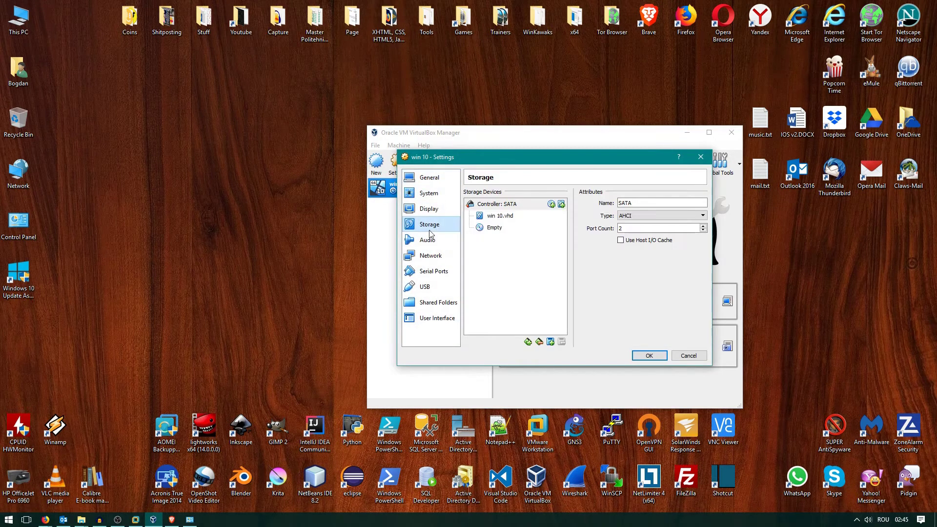
click(495, 233)
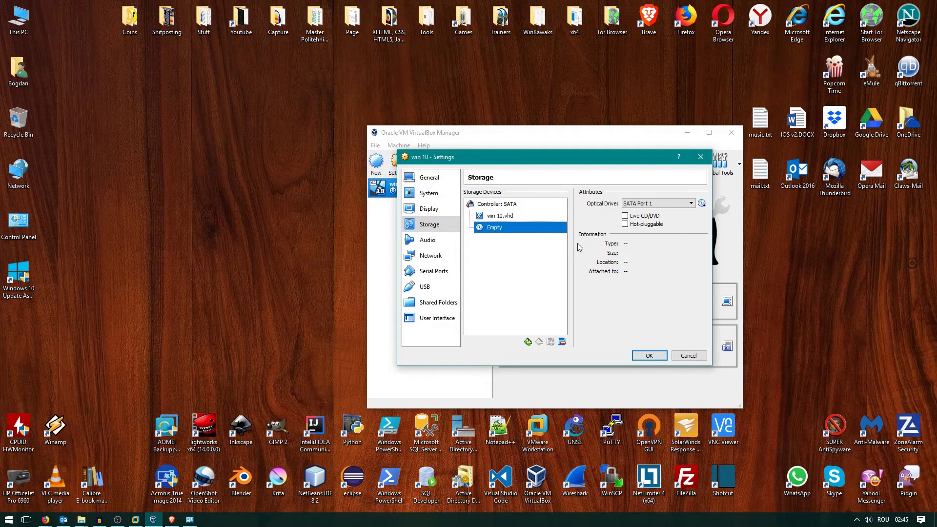
click(703, 203)
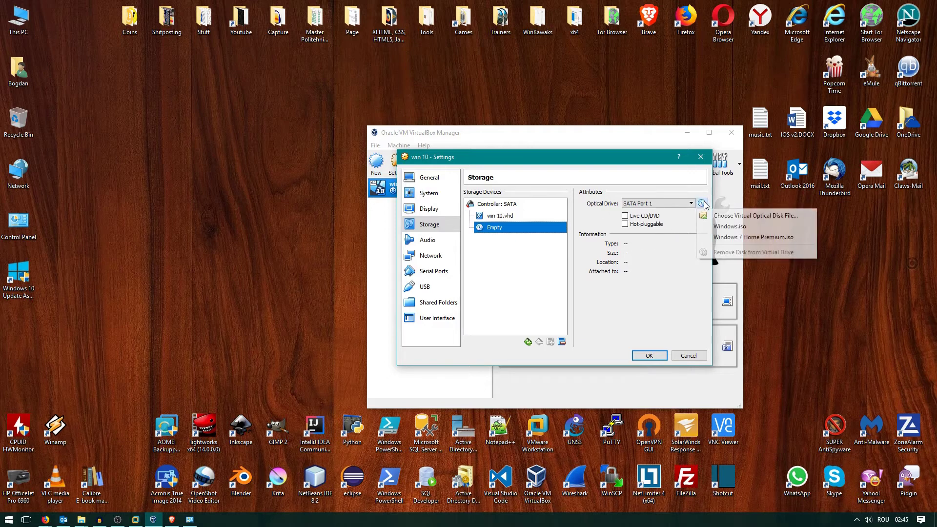
click(739, 215)
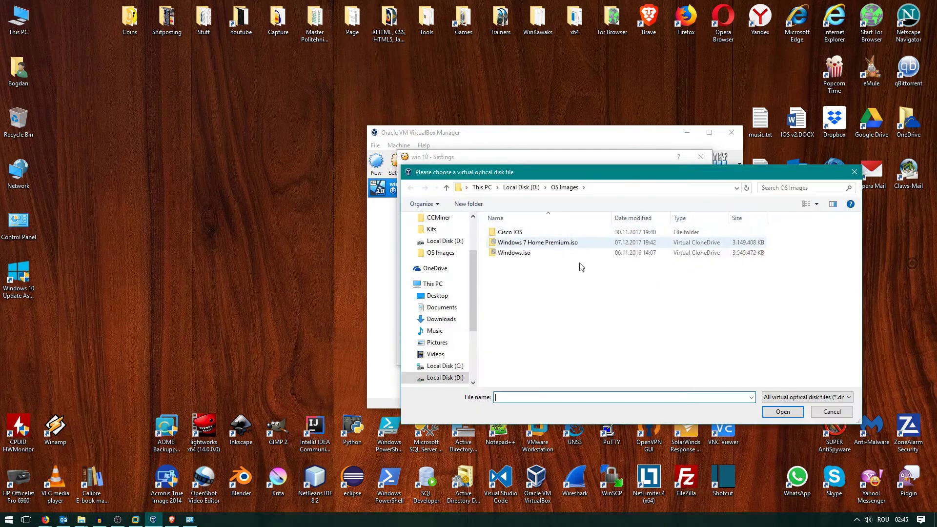
click(515, 258)
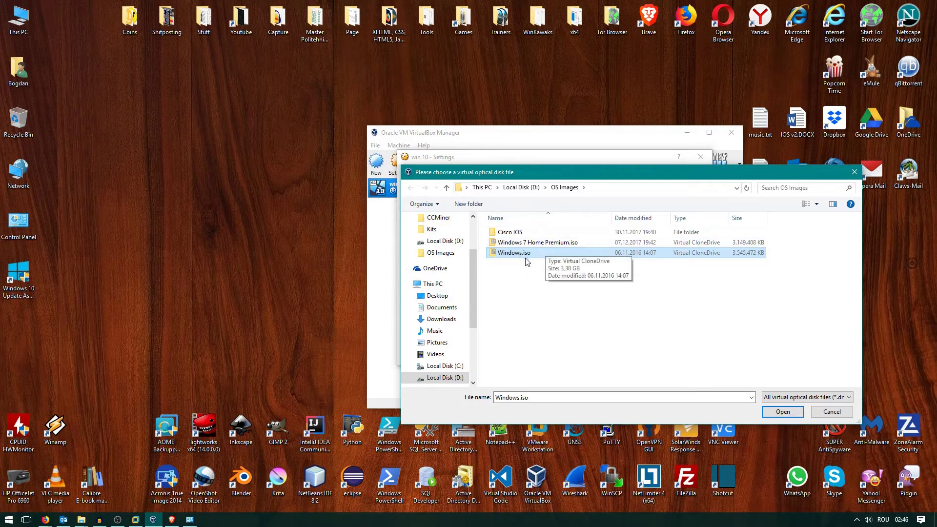
click(765, 413)
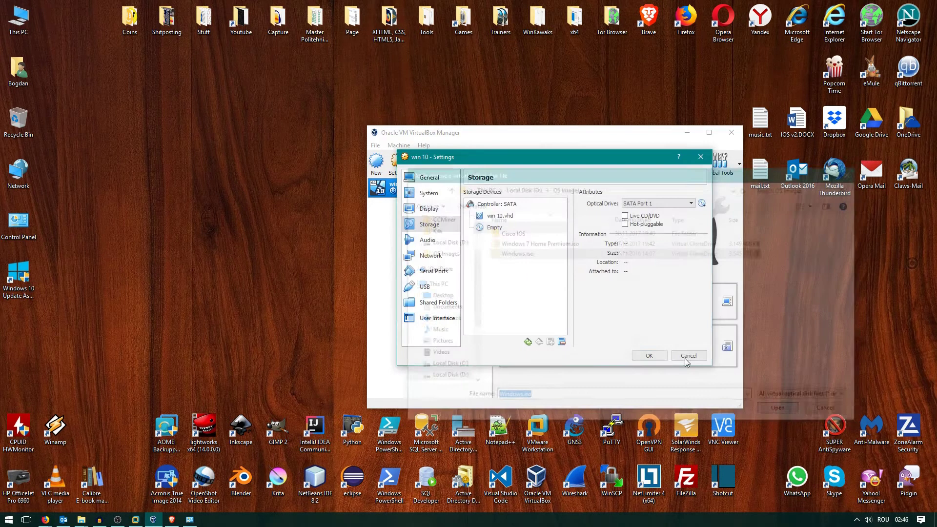
click(644, 359)
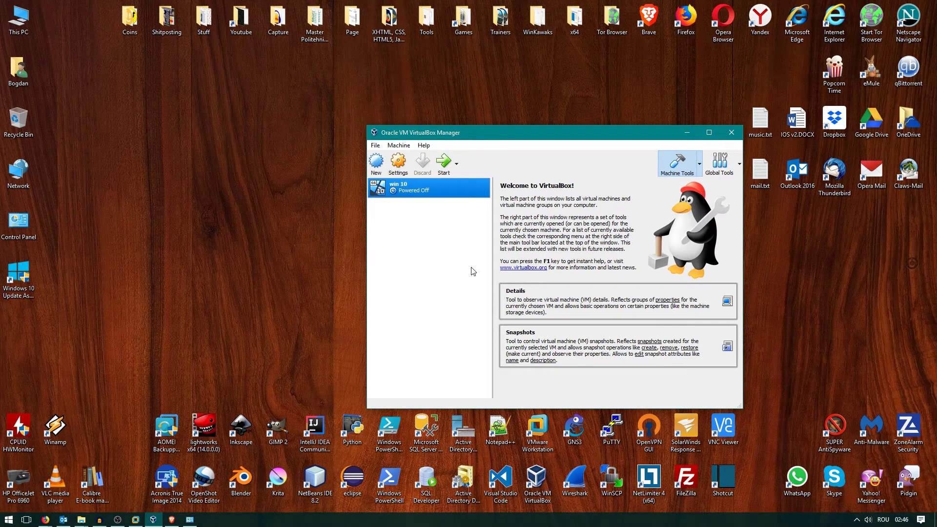
Start the win 10 virtual machine, reposition its window while Windows Setup boots, and minimize it.
click(445, 165)
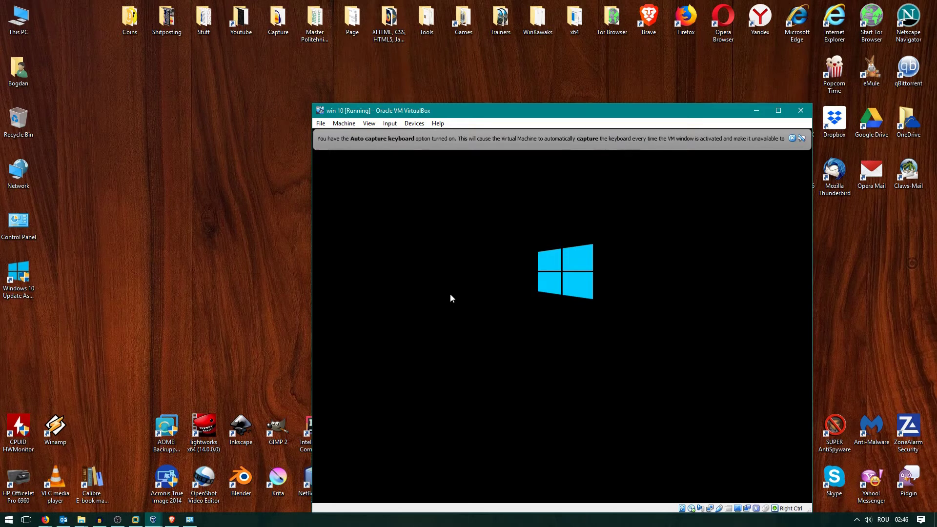
drag(604, 113, 530, 77)
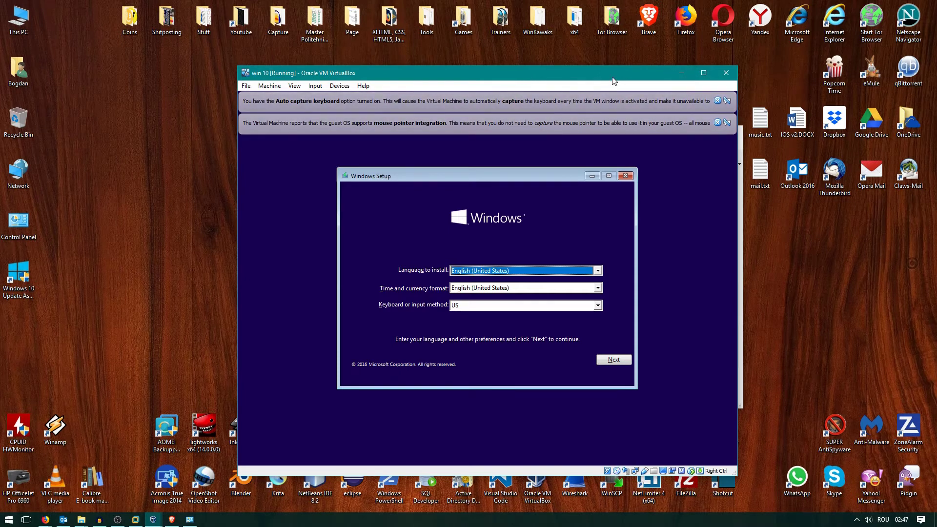
drag(614, 81, 586, 81)
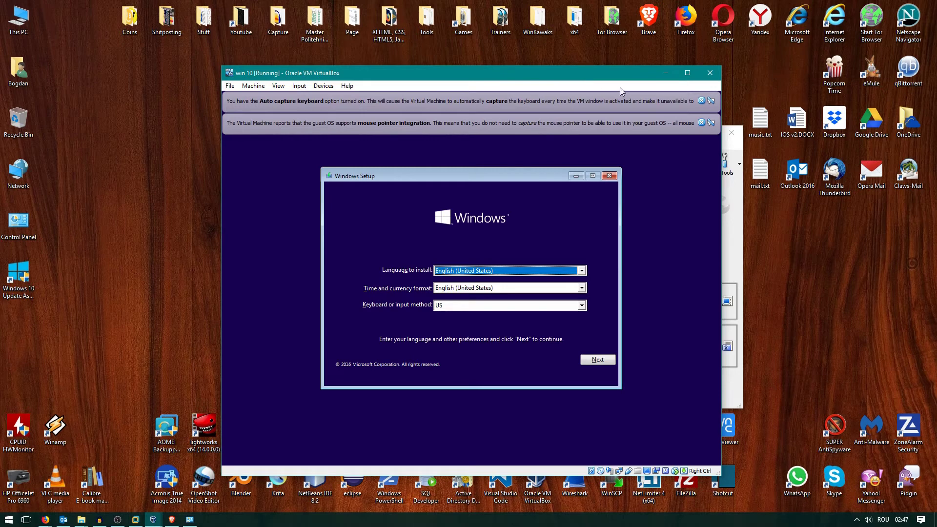
click(670, 72)
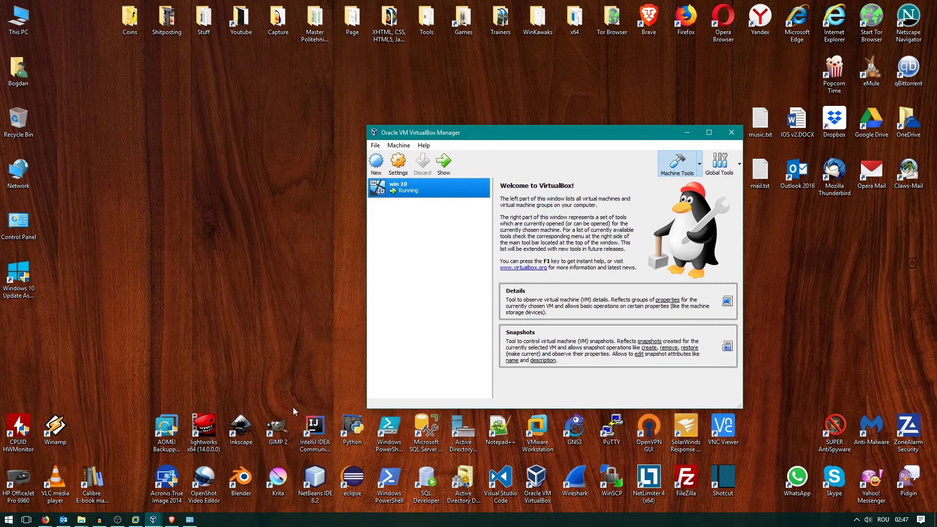
Switch to VMware Workstation, reposition its window, and begin a new virtual machine with the Typical configuration.
click(135, 519)
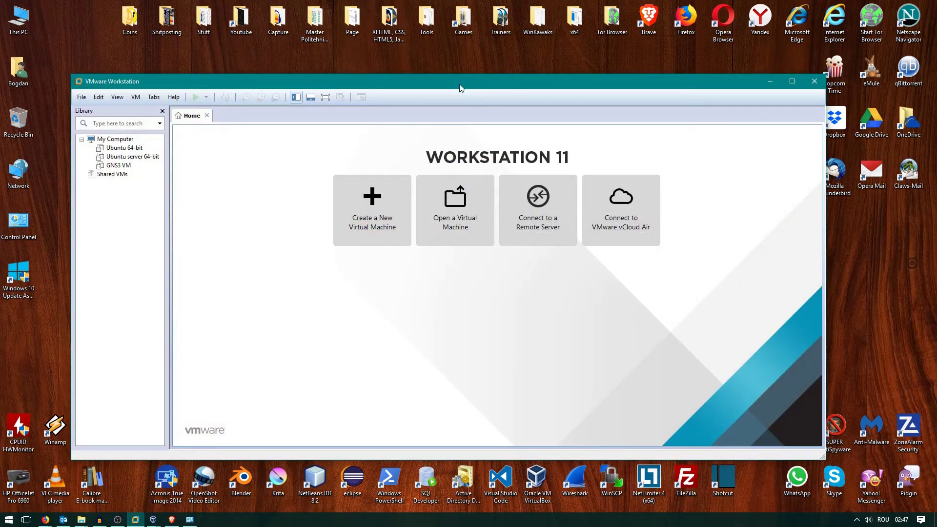
drag(460, 88, 503, 79)
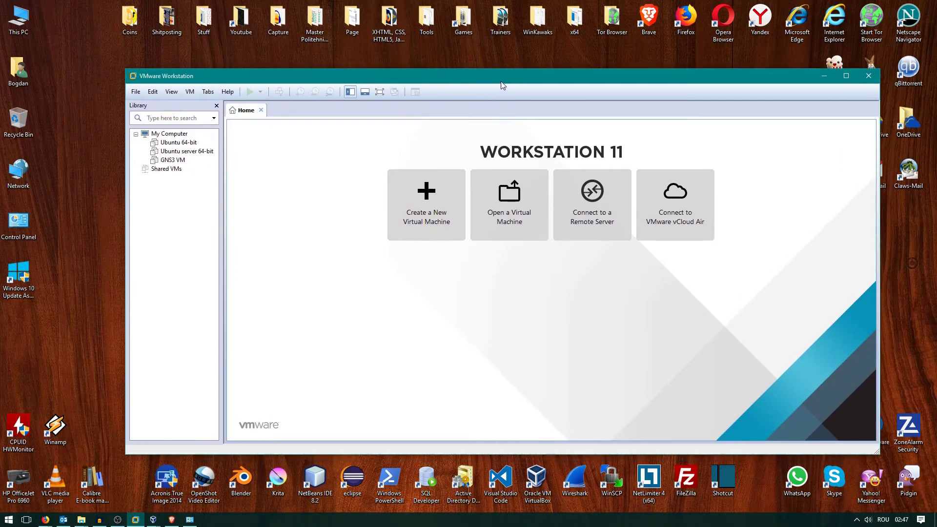
drag(502, 75, 471, 87)
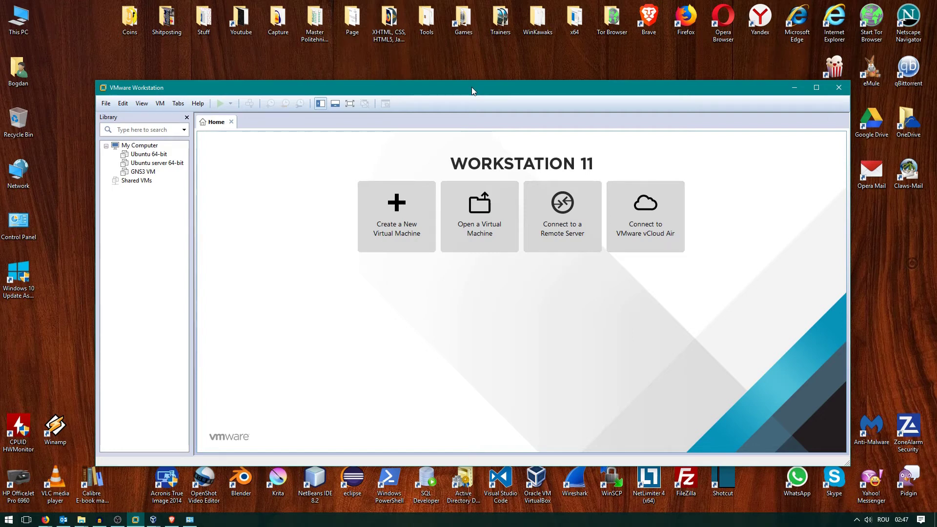
click(105, 104)
click(129, 118)
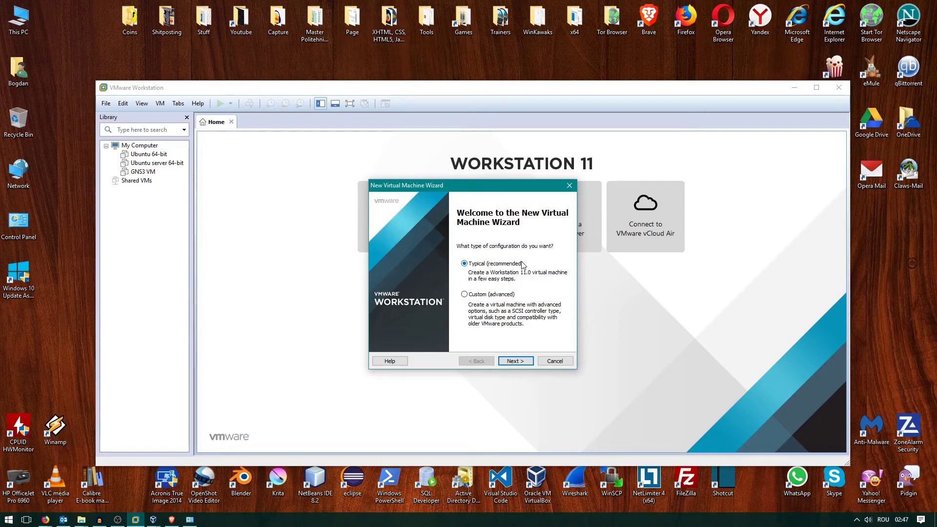
click(517, 366)
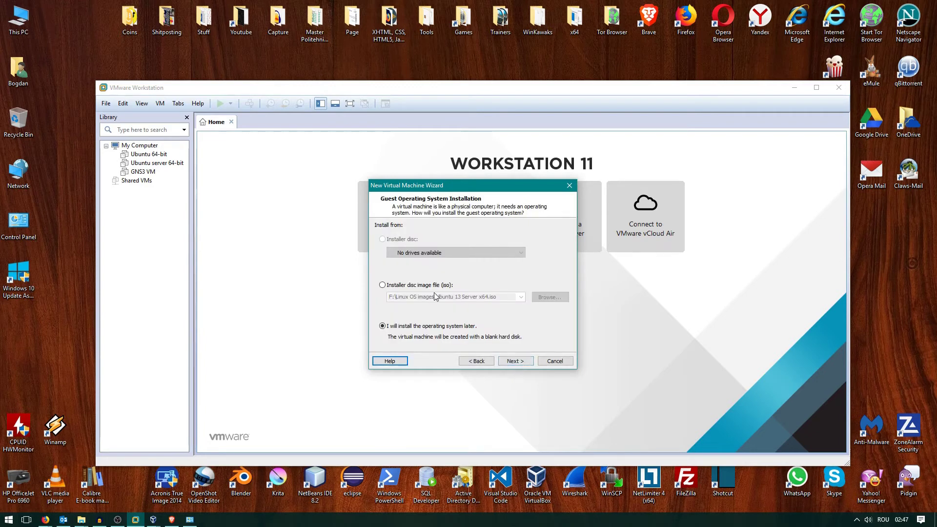
Set the installer disc image to Windows.iso from the OS Images folder on drive D and continue.
click(420, 286)
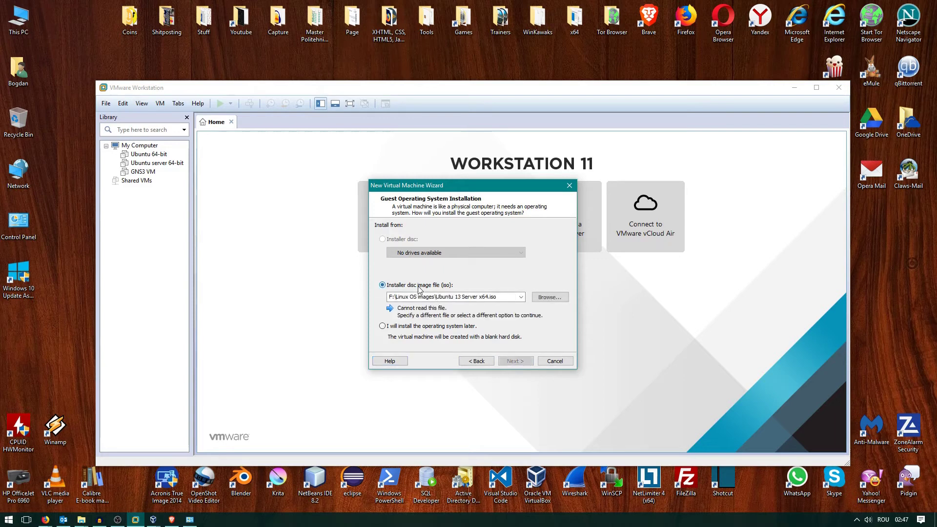
click(549, 297)
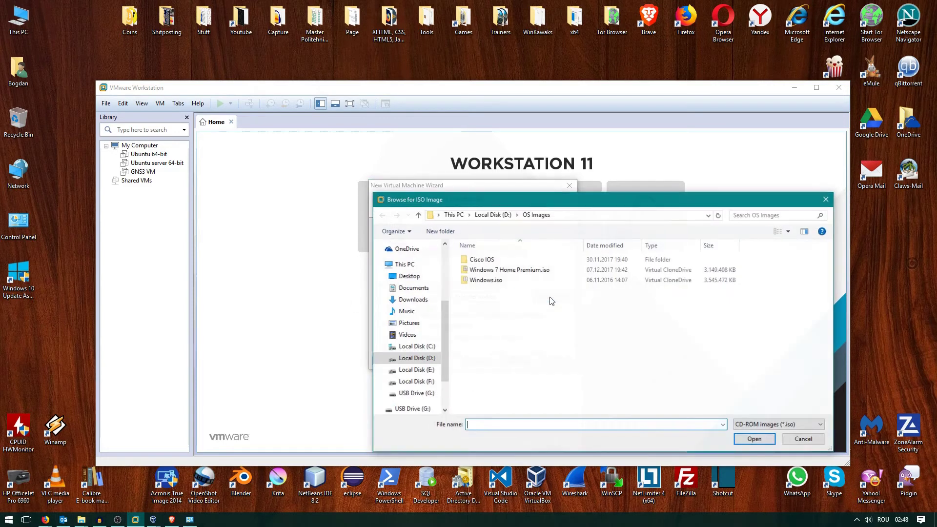
click(497, 285)
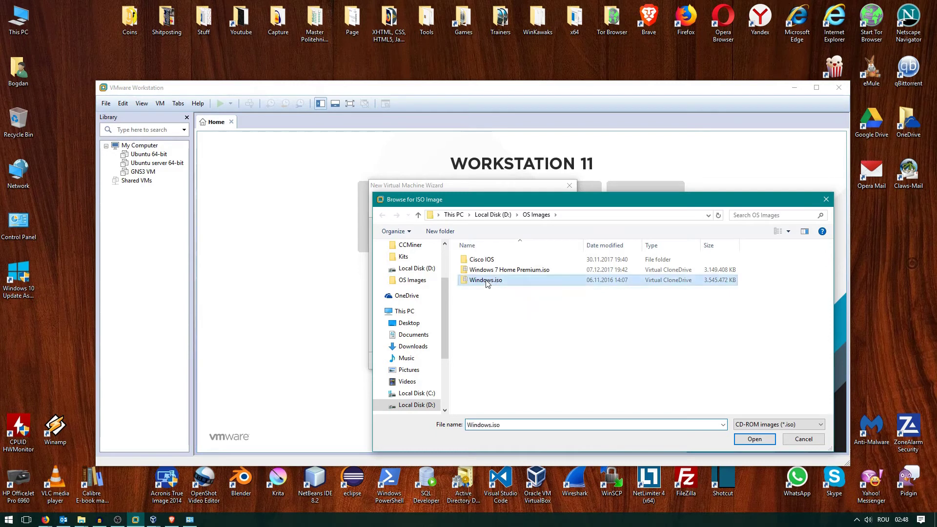
click(755, 440)
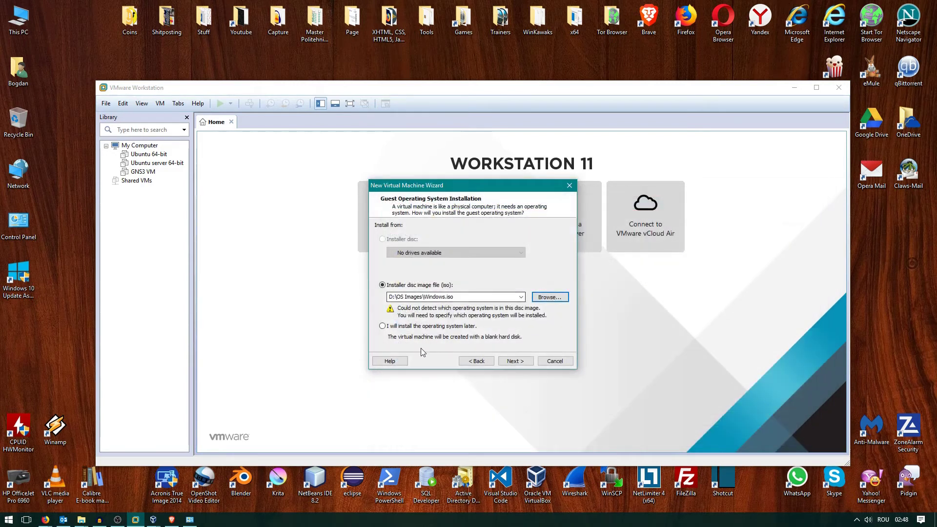
click(513, 363)
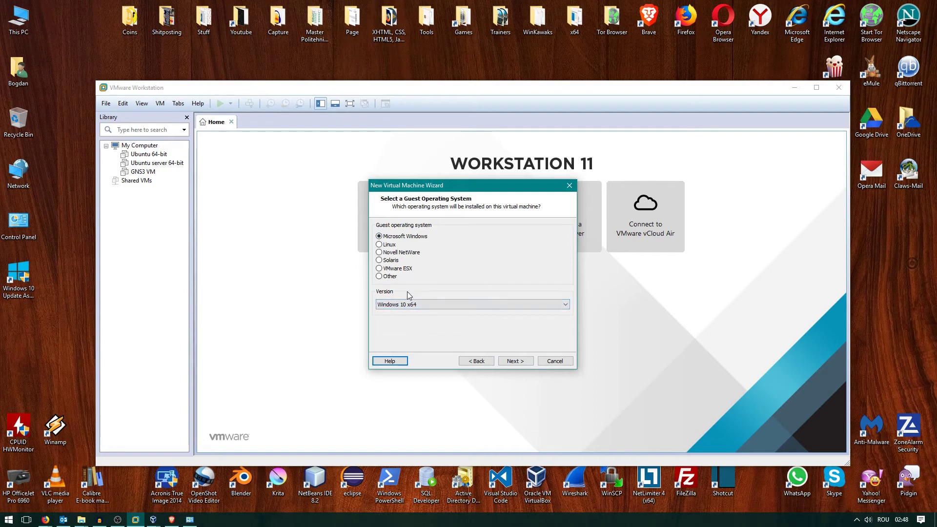
Accept Windows 10 x64 as the guest operating system and name the virtual machine Windows 10 x64 x2.
click(515, 360)
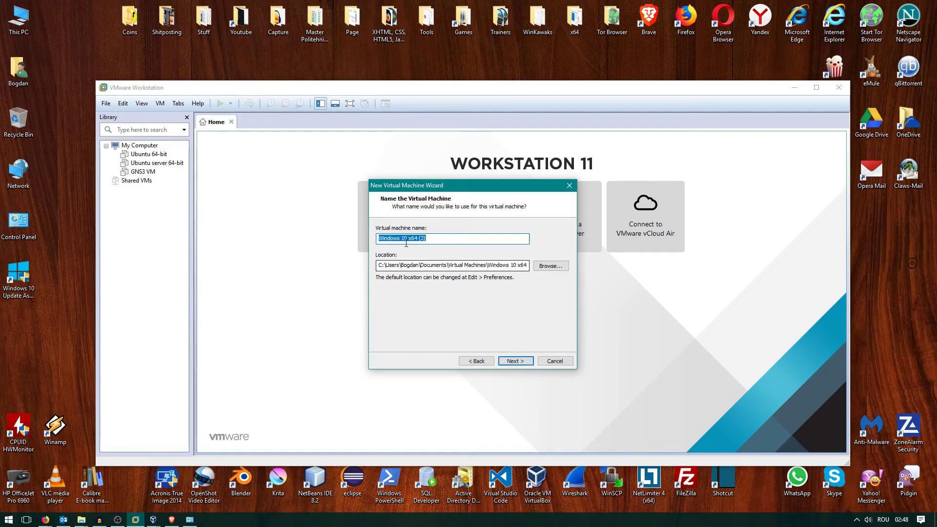
click(435, 240)
drag(418, 238, 449, 243)
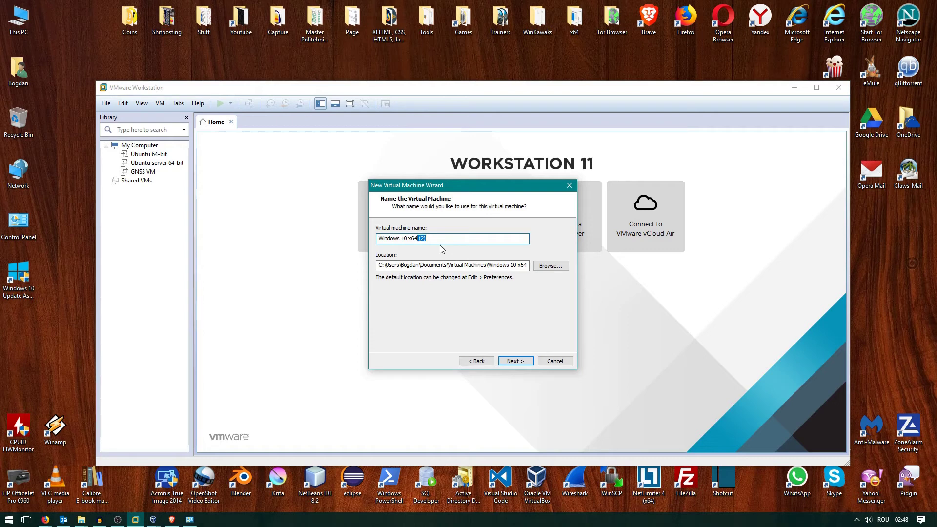
click(523, 361)
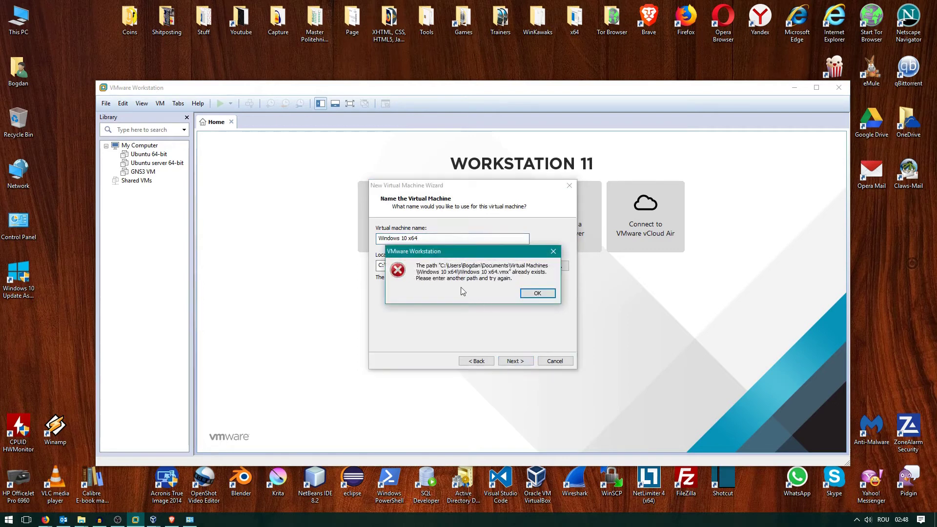
click(534, 293)
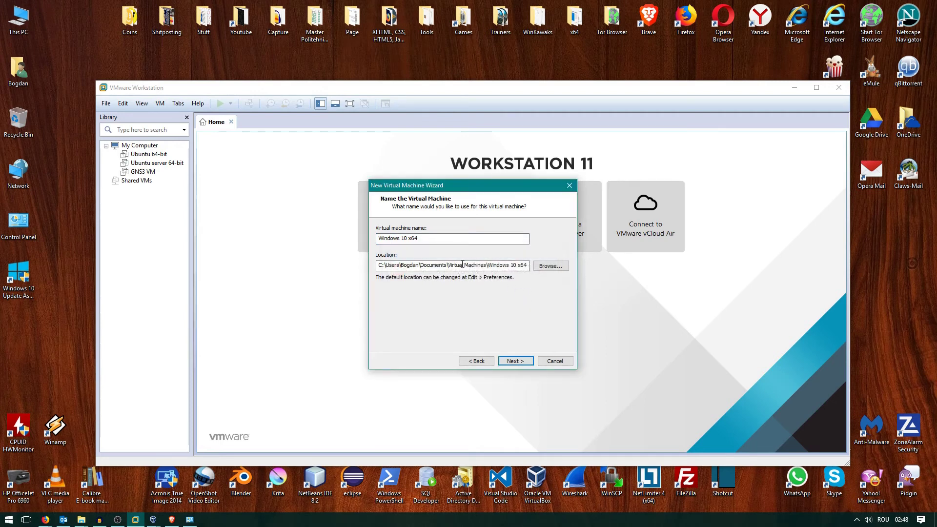
click(420, 241)
text(x2)
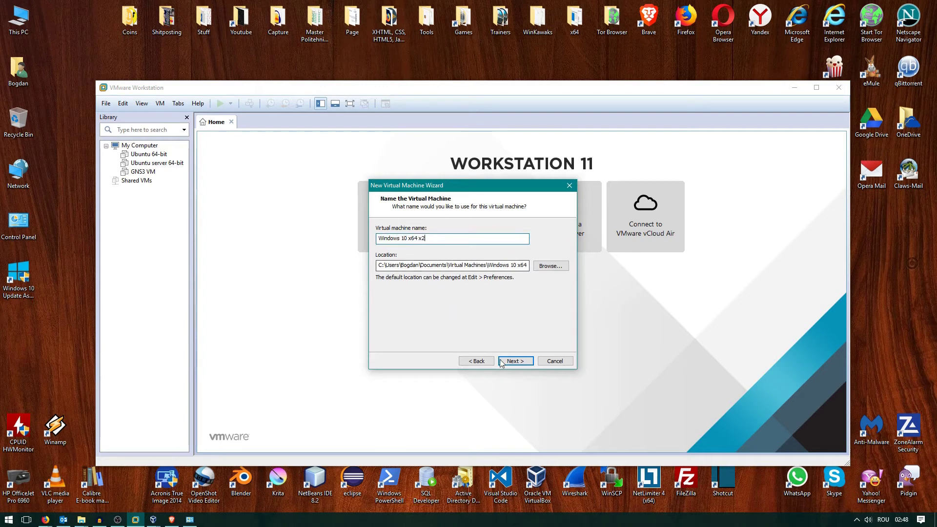
click(503, 362)
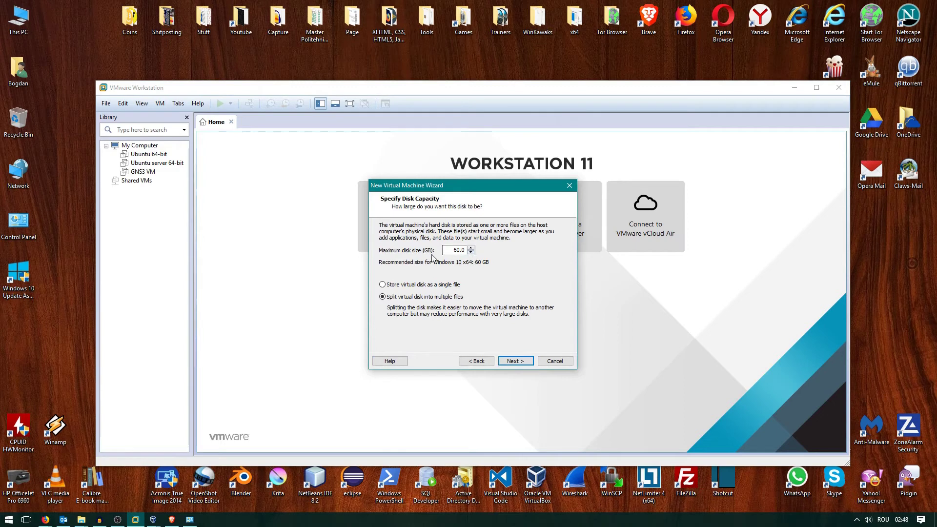
Store the virtual disk as a single file and set its maximum size to 32 GB.
click(382, 285)
click(471, 252)
click(470, 253)
click(471, 252)
click(470, 252)
click(471, 252)
click(470, 253)
click(471, 252)
click(516, 361)
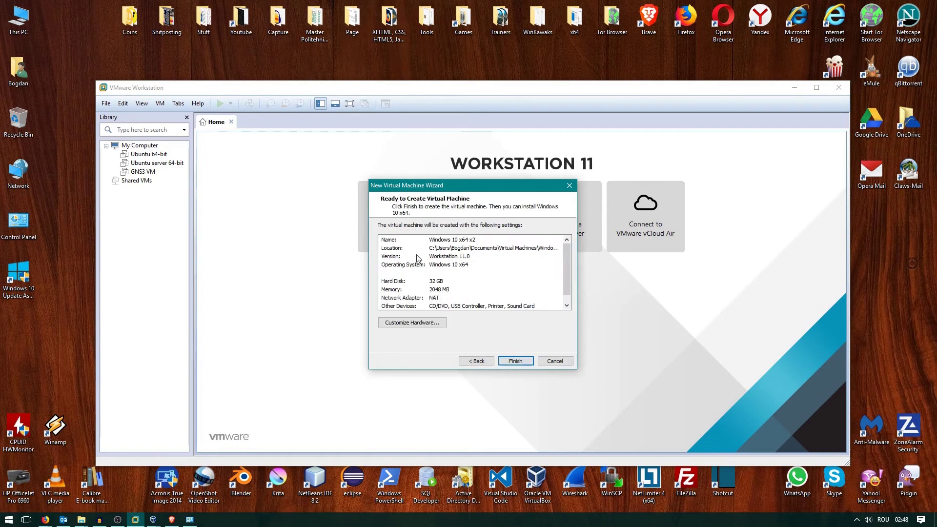
Review the processor and memory settings in the new machine's hardware customization and close it.
click(438, 323)
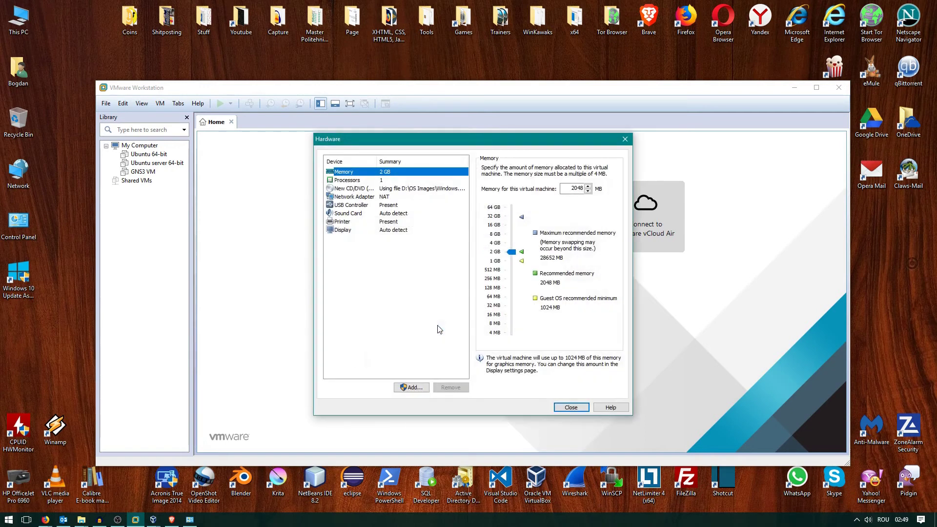
click(371, 181)
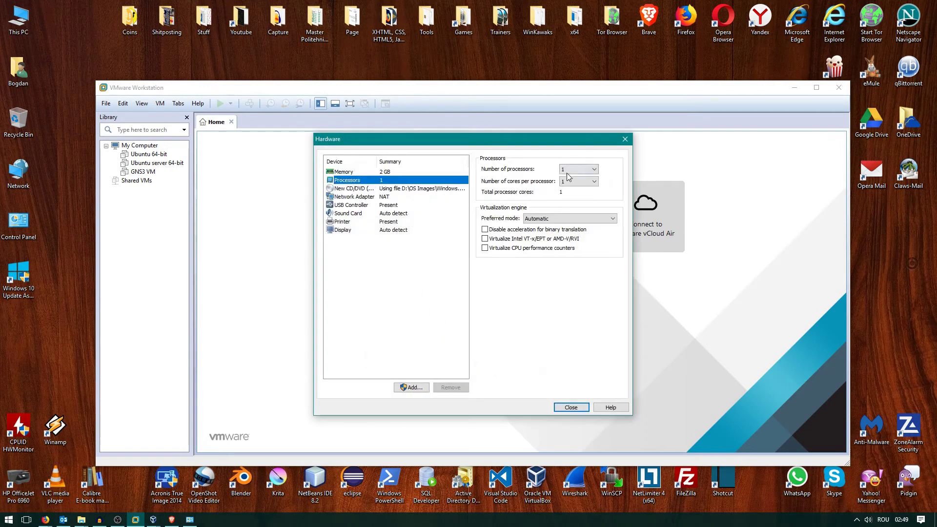
click(417, 172)
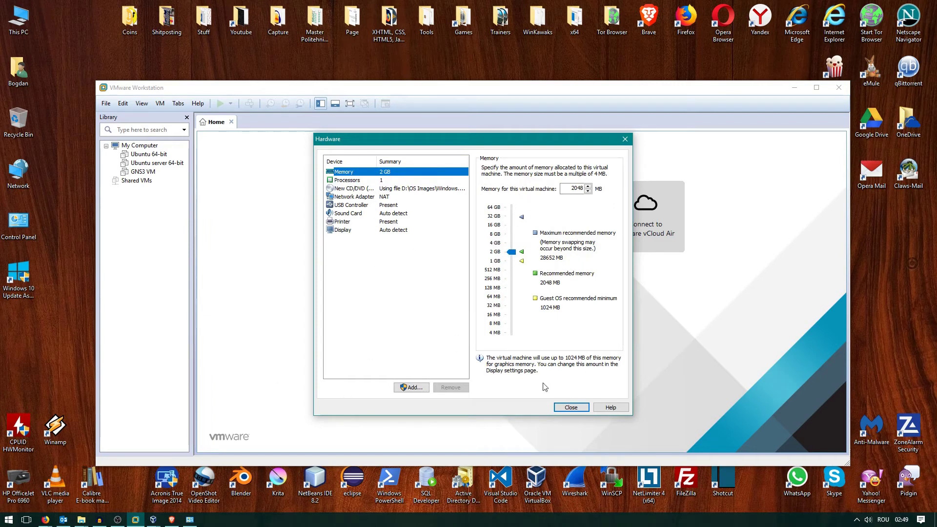
click(566, 407)
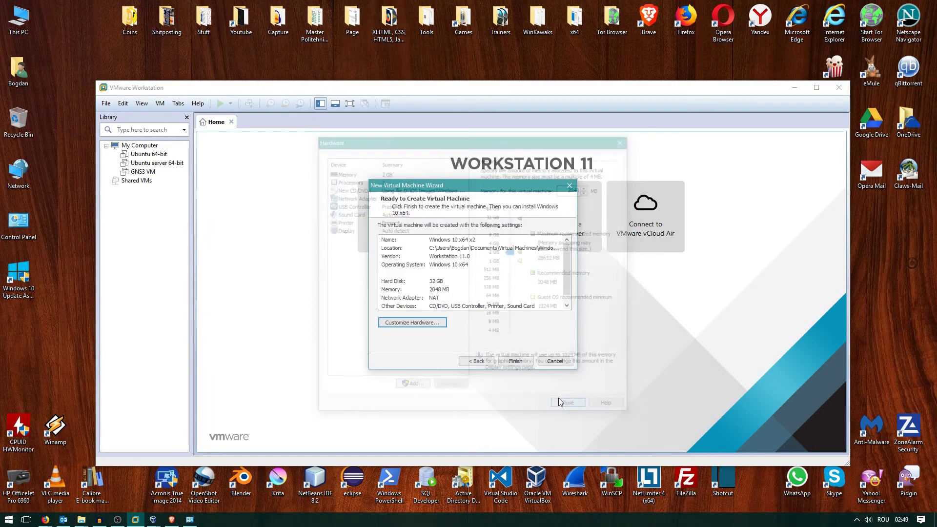
Finish creating the Windows 10 x64 x2 machine and power it on, dismissing the installation hint and repositioning the window.
click(515, 364)
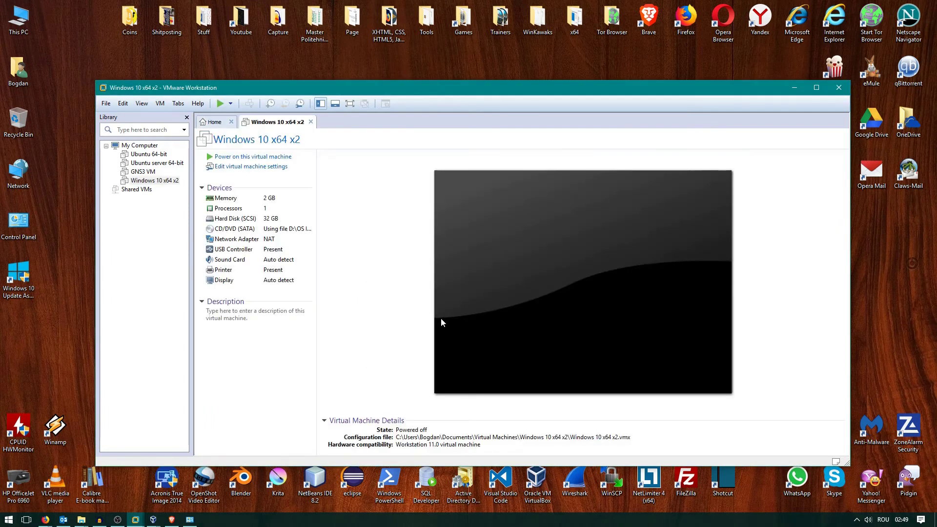
click(241, 159)
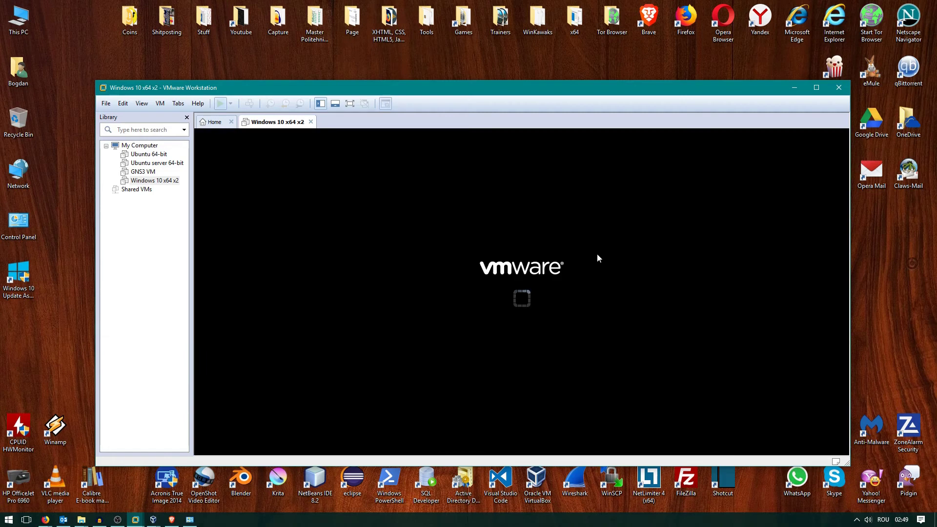
drag(456, 92, 418, 63)
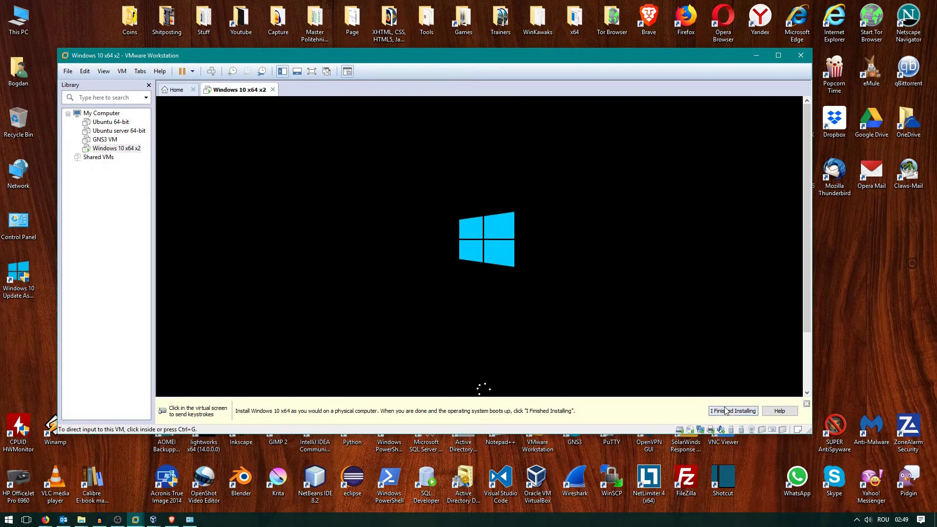
click(807, 405)
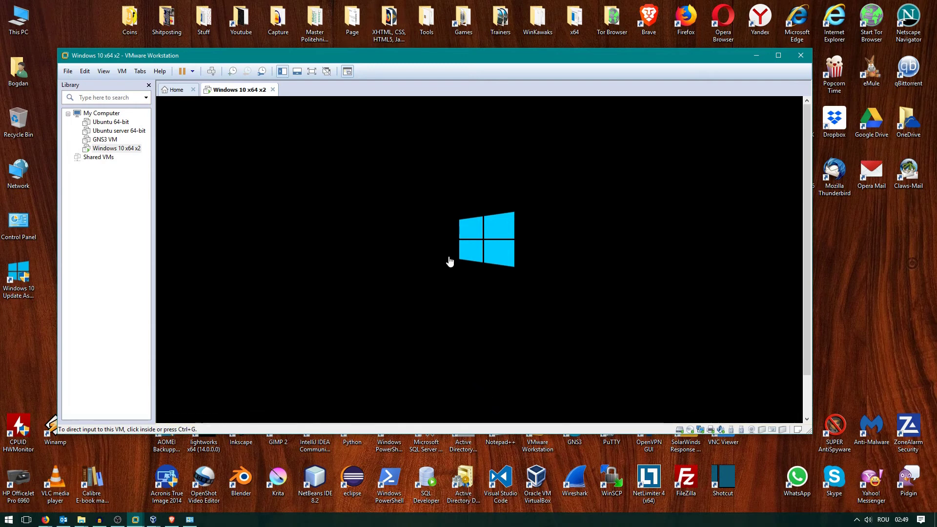
drag(458, 54, 403, 15)
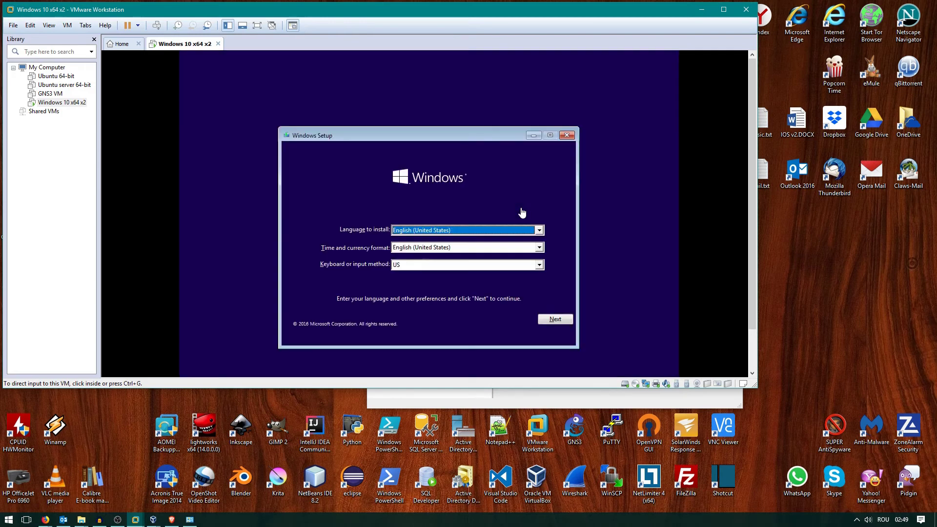
Switch to the running win 10 machine in VirtualBox, place its window beside the VMware one, and dismiss both notifications.
click(140, 524)
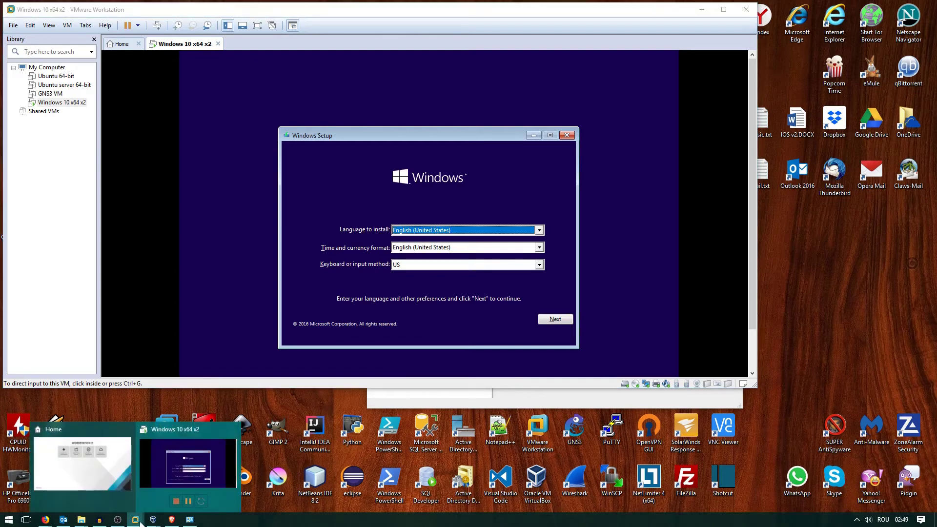
mouse_move(152, 520)
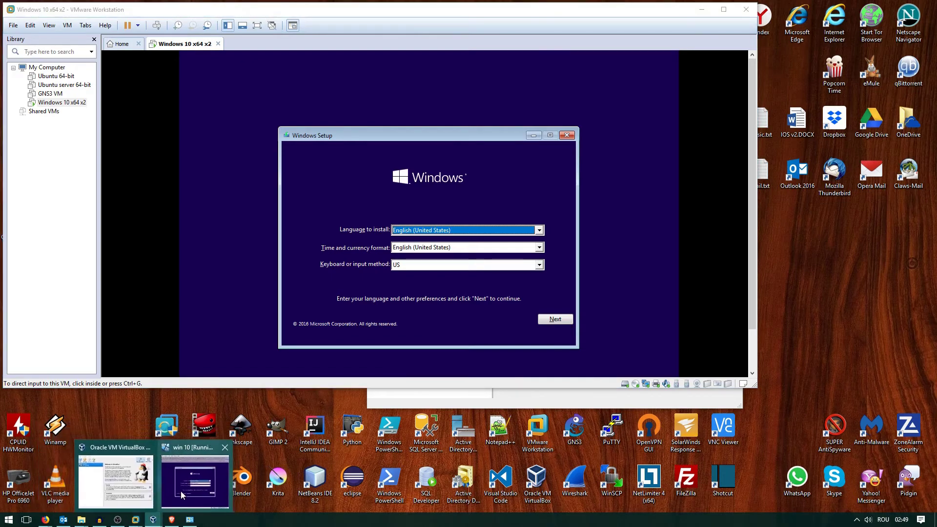
click(198, 468)
drag(372, 74, 587, 107)
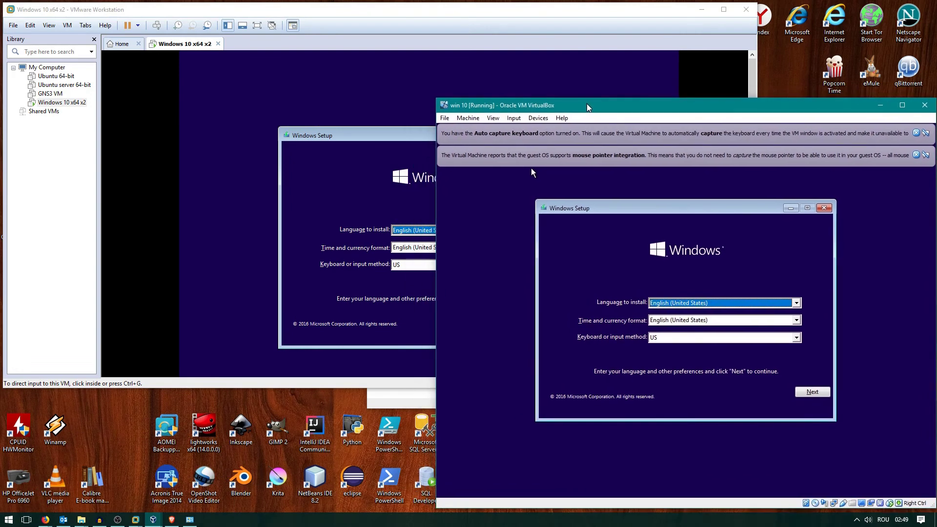
click(917, 155)
click(916, 134)
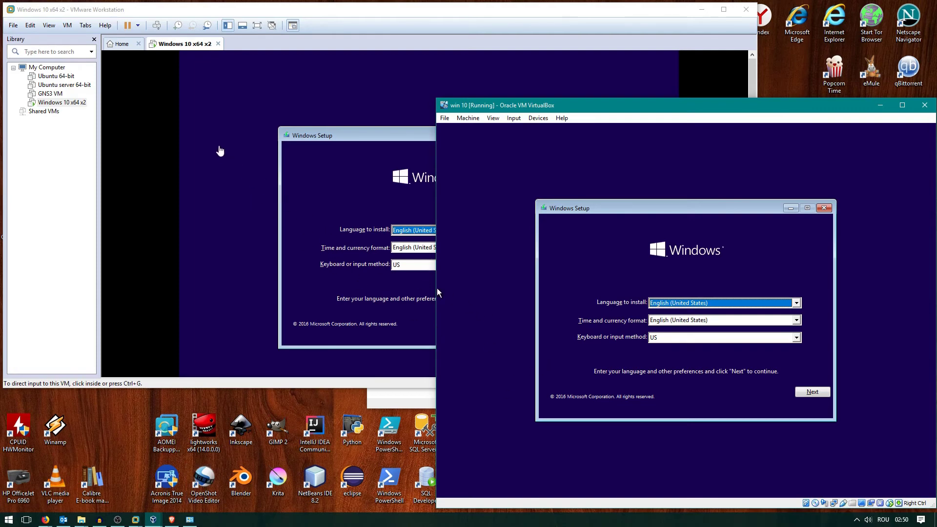
Examine the host's memory usage in Task Manager, minimize it, and return to the VMware Workstation window.
right_click(262, 522)
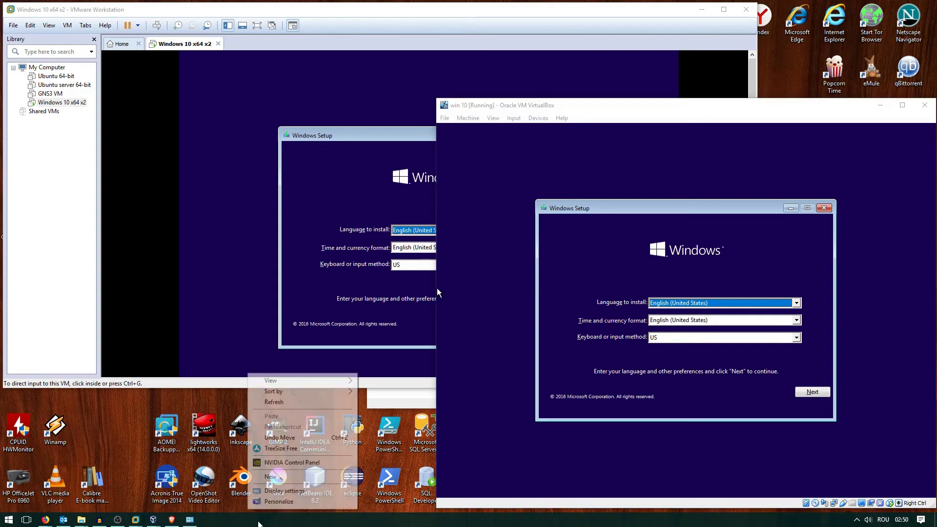
click(293, 473)
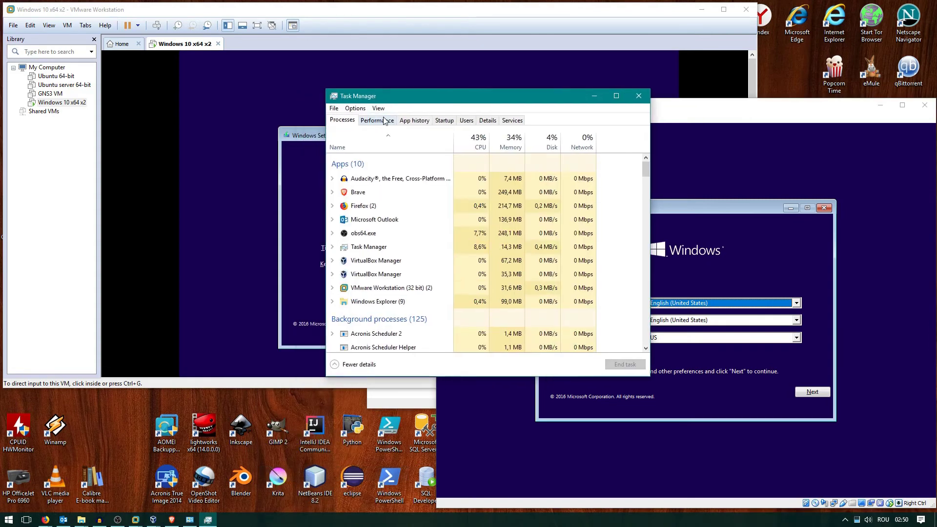
click(378, 120)
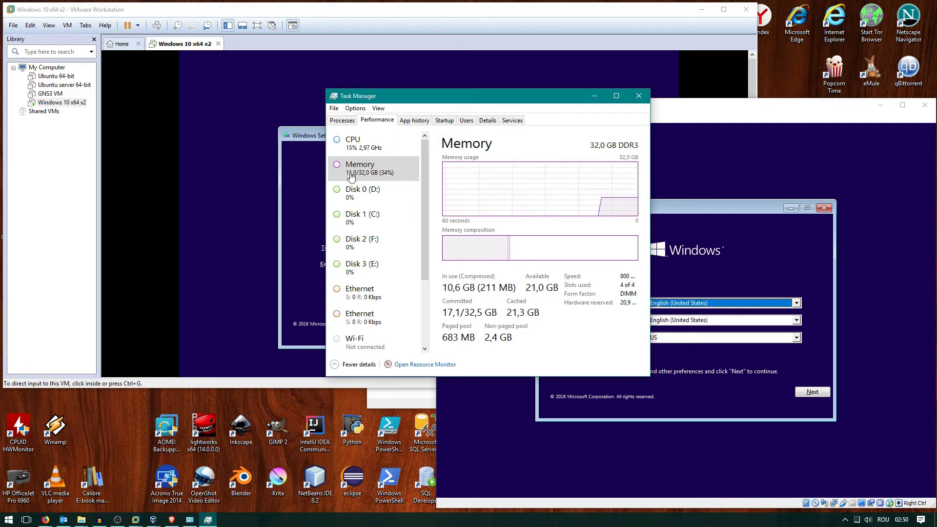
click(594, 96)
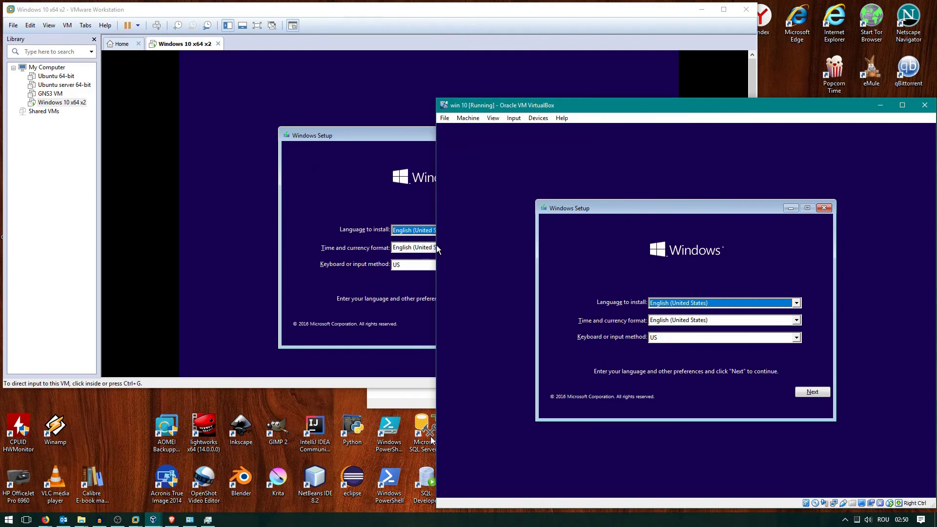
mouse_move(297, 10)
mouse_down()
mouse_move(402, 14)
mouse_move(301, 11)
mouse_up()
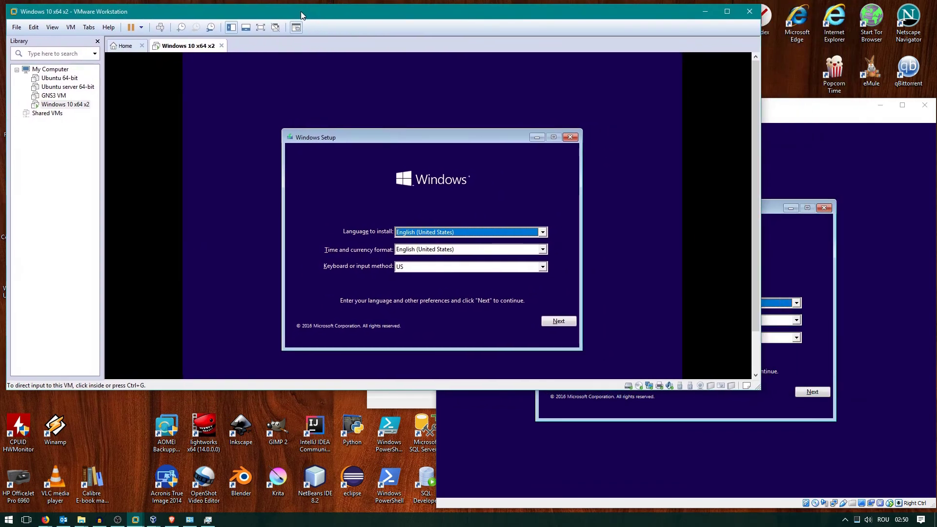
Switch between the two running machines, and close the win 10 machine in VirtualBox by powering it off.
click(781, 110)
mouse_move(781, 110)
mouse_down()
mouse_move(725, 110)
mouse_move(780, 114)
mouse_up()
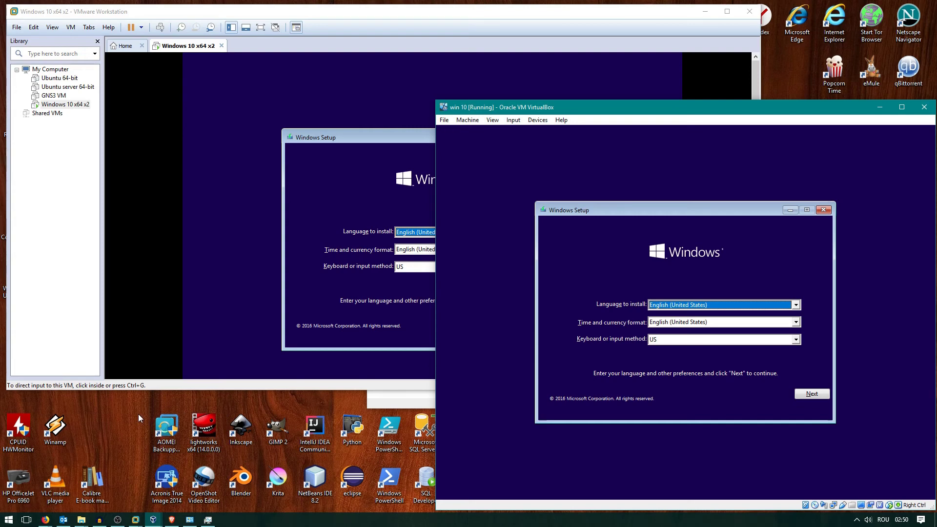
click(499, 11)
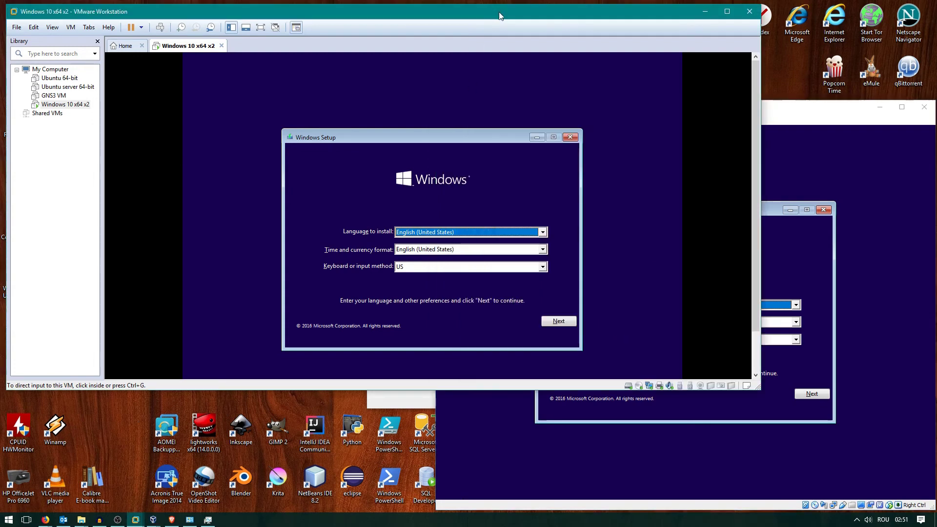
key(alt+Tab)
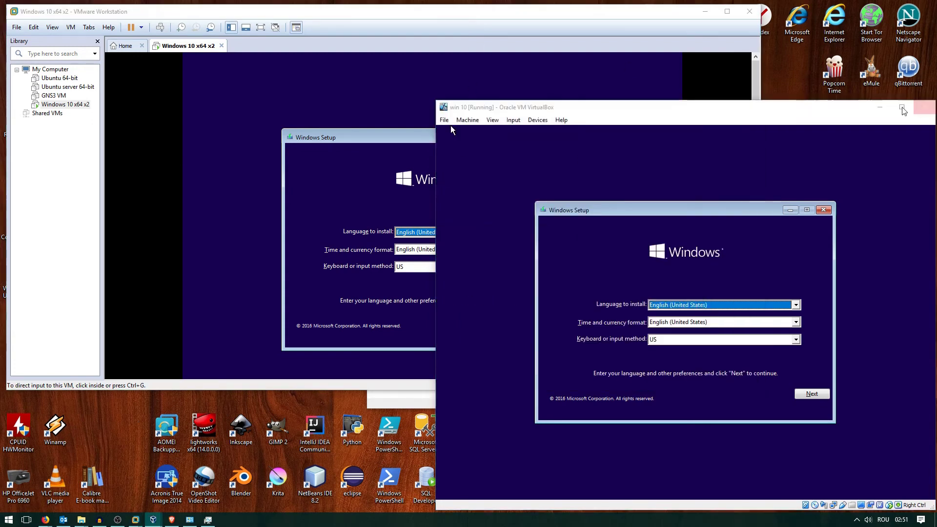
click(924, 108)
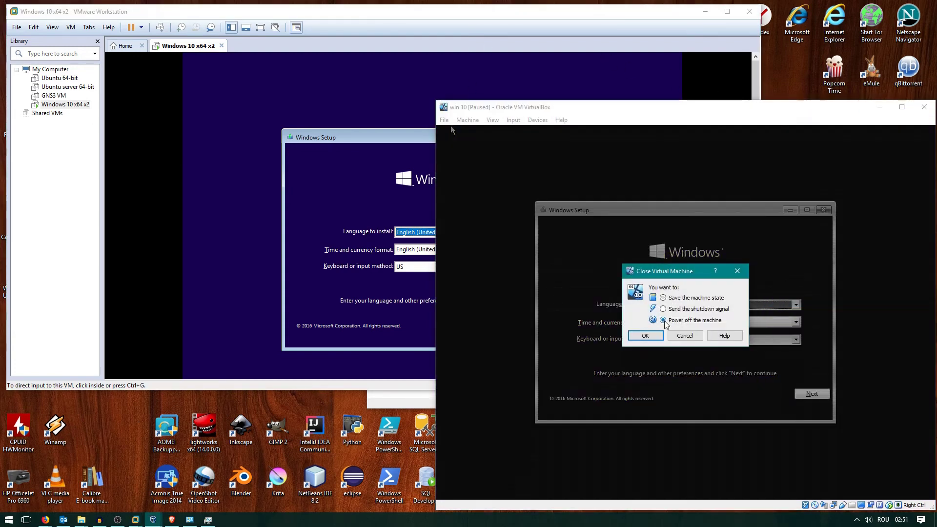
click(645, 336)
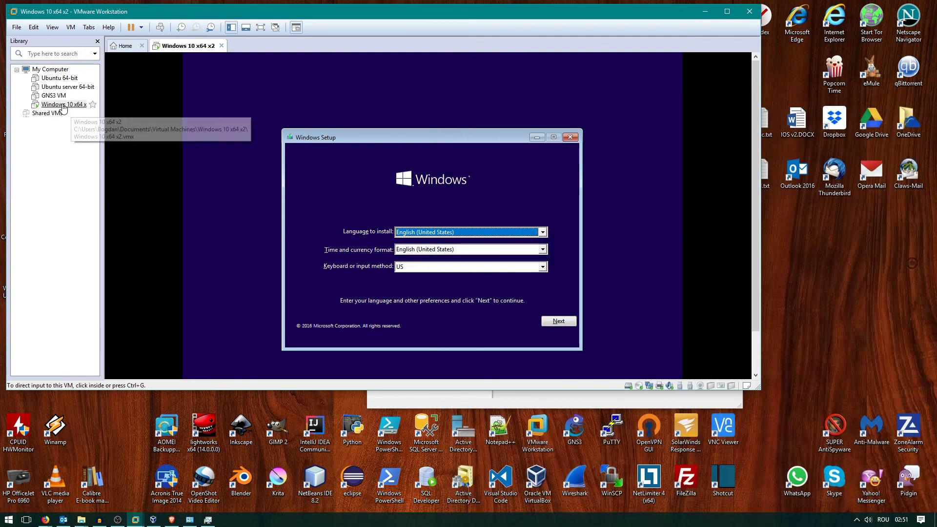
Select the Windows 10 x64 x2 machine in the VMware Workstation library and move the window to the middle of the desktop.
click(63, 106)
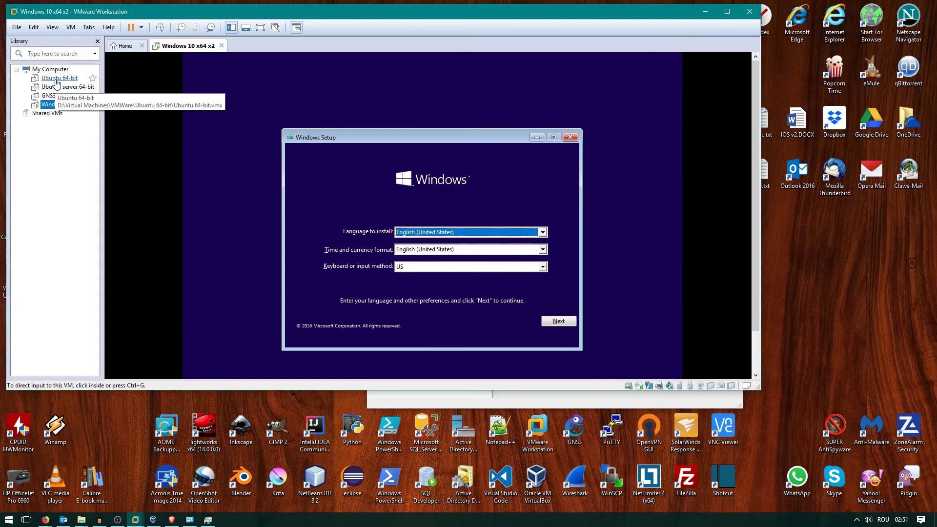
drag(157, 19, 252, 81)
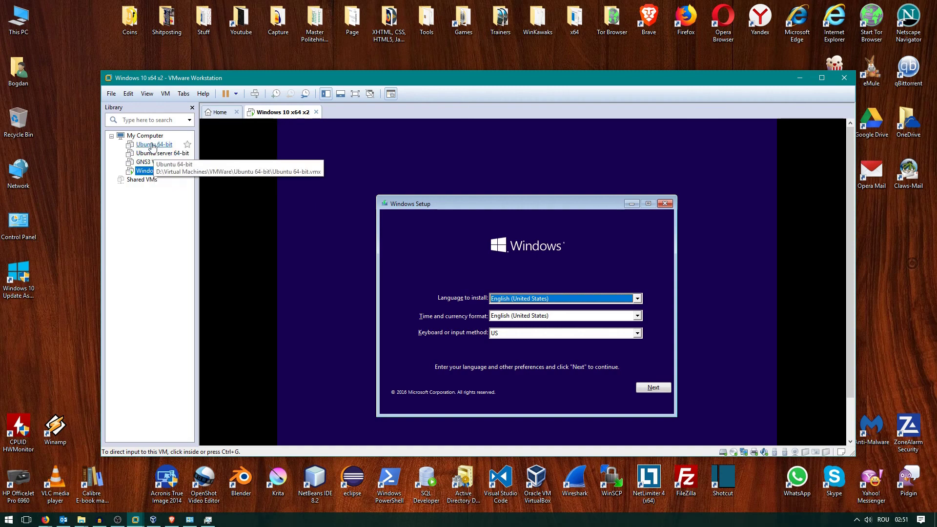
drag(520, 85, 491, 86)
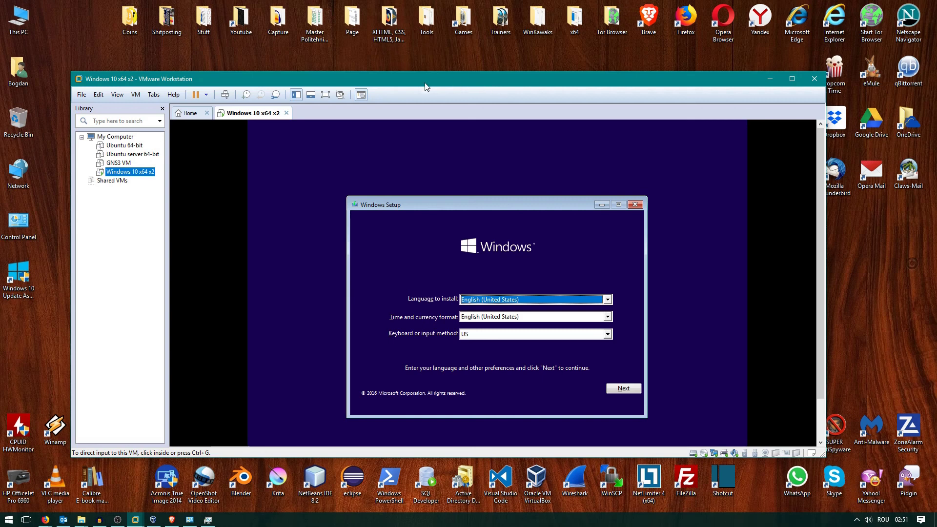
drag(380, 84, 398, 83)
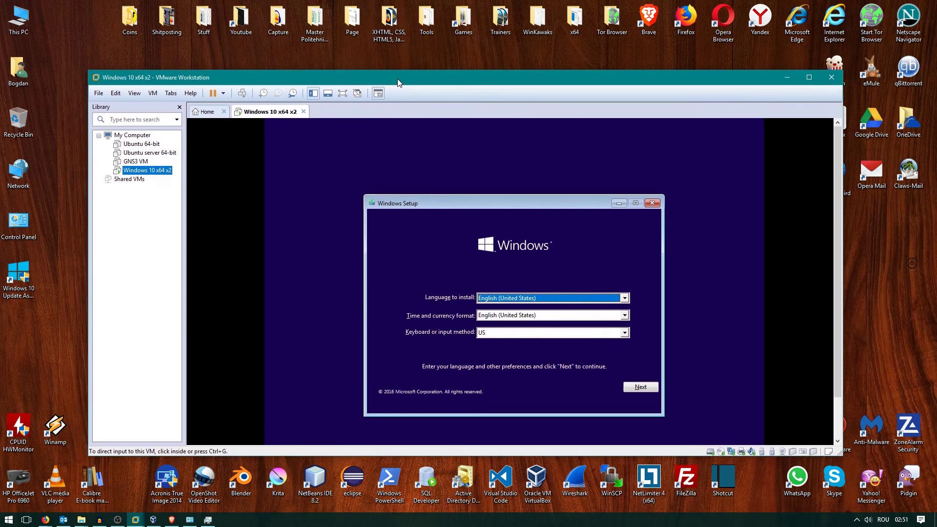